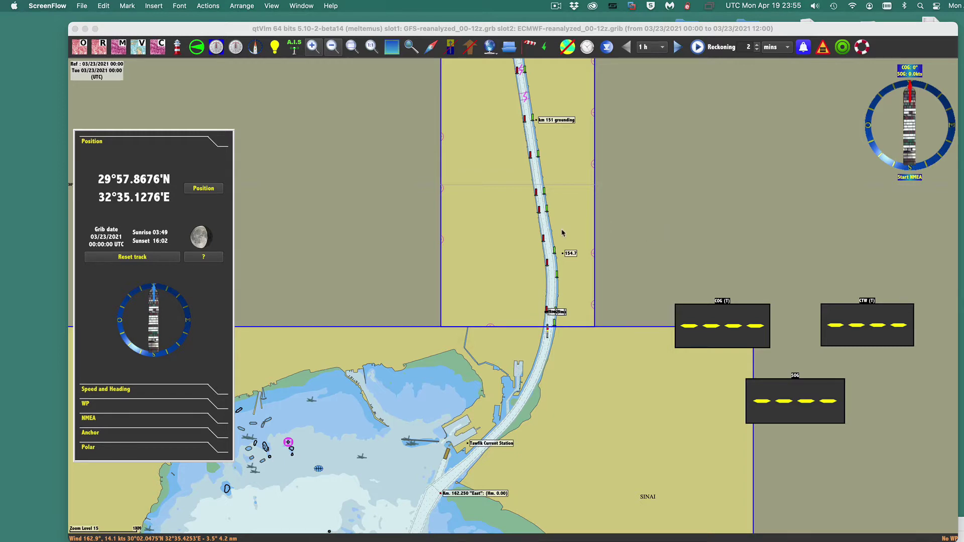
# Zoom the chart from level 15 to 16 on the canal near the 154.7 km label.
pyautogui.scroll(2, 563, 232)
pyautogui.scroll(-1, 562, 232)
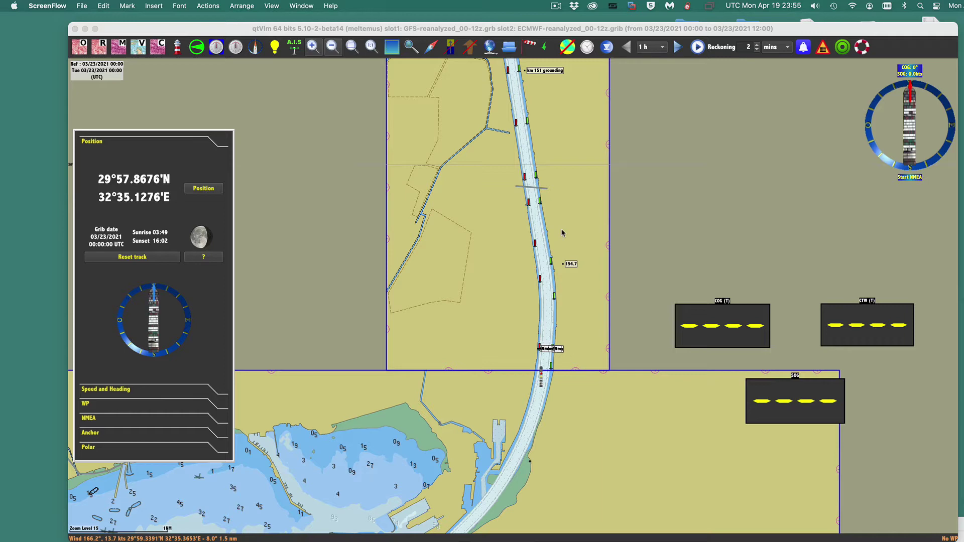
pyautogui.scroll(1, 562, 233)
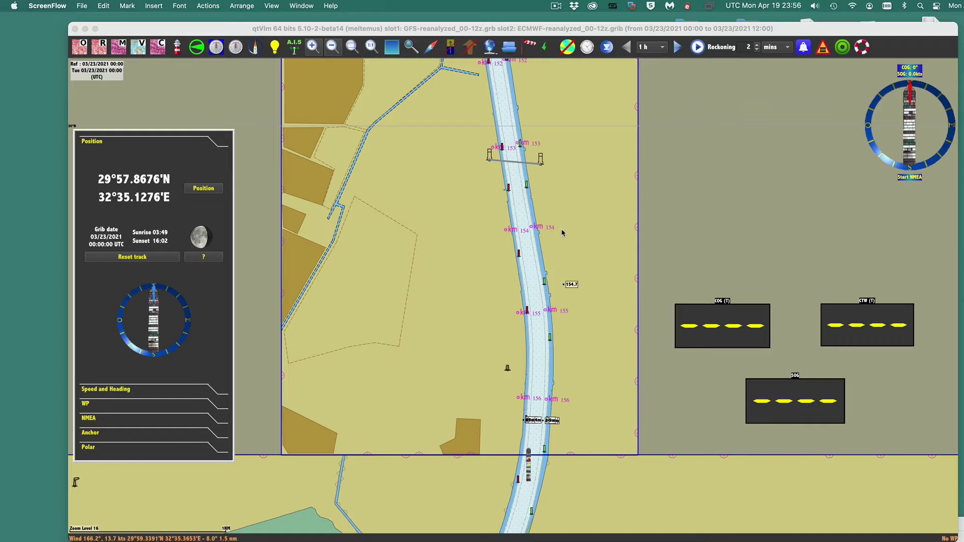
# Pan and zoom the chart to inspect the canal channel near the bridge and its buoys.
pyautogui.scroll(2, 562, 232)
pyautogui.click(585, 368)
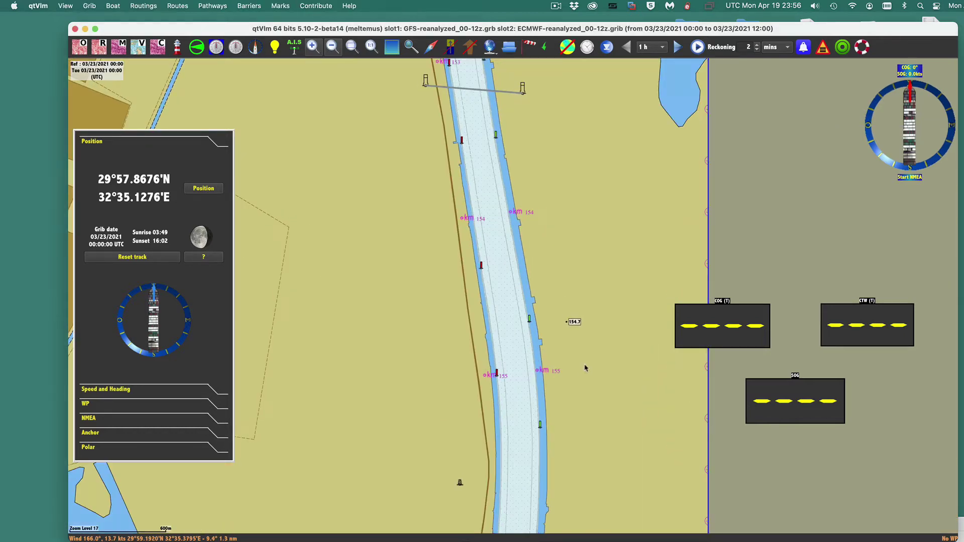
pyautogui.moveTo(585, 368); pyautogui.dragTo(588, 248)
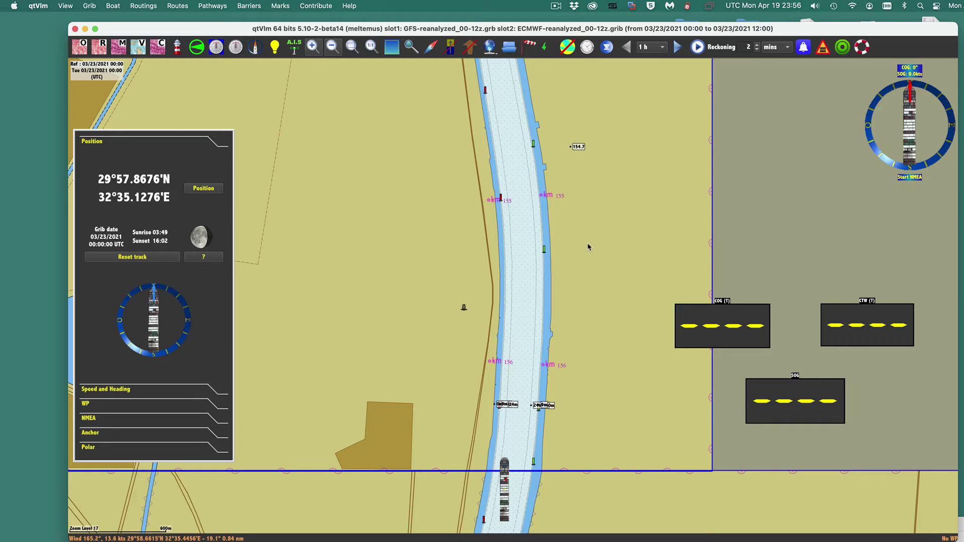
pyautogui.scroll(-1, 585, 263)
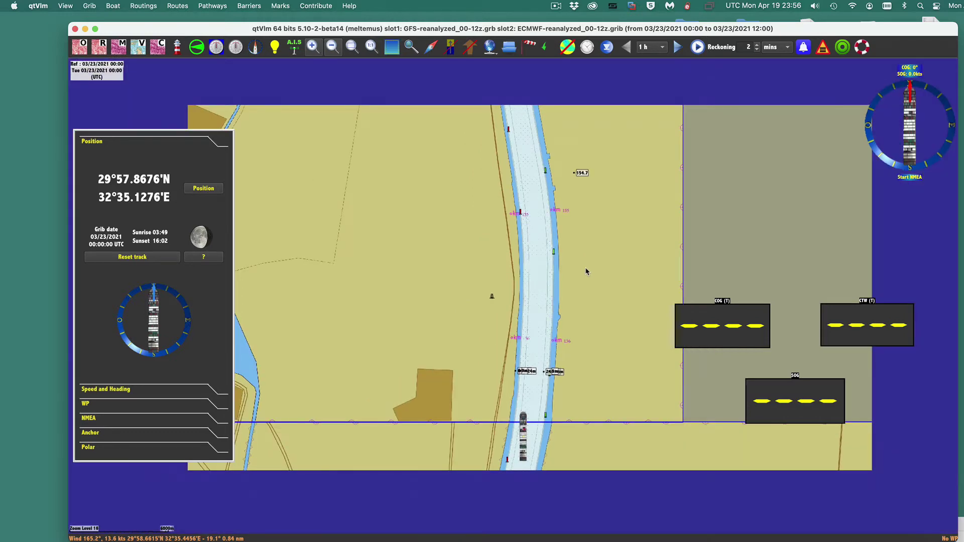
pyautogui.moveTo(626, 209); pyautogui.dragTo(623, 311)
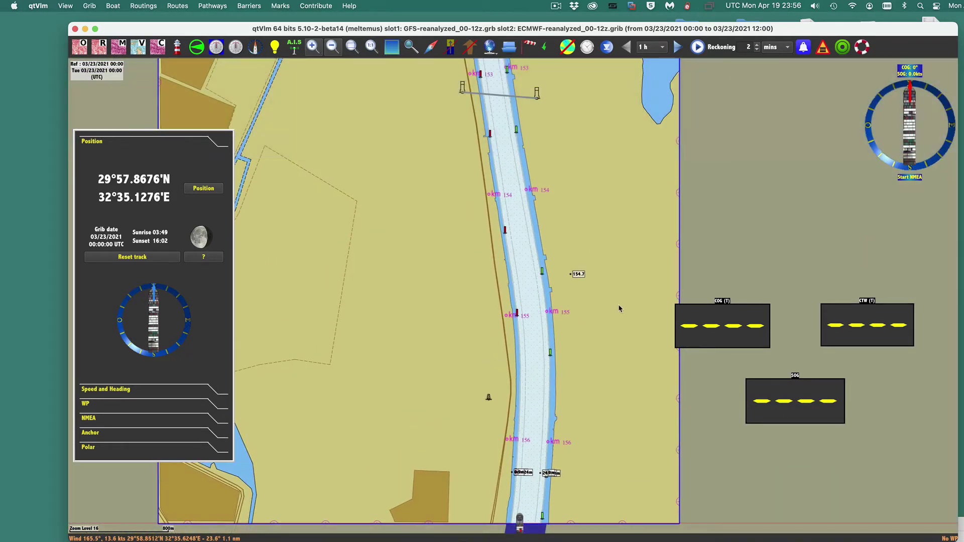
pyautogui.scroll(-1, 613, 340)
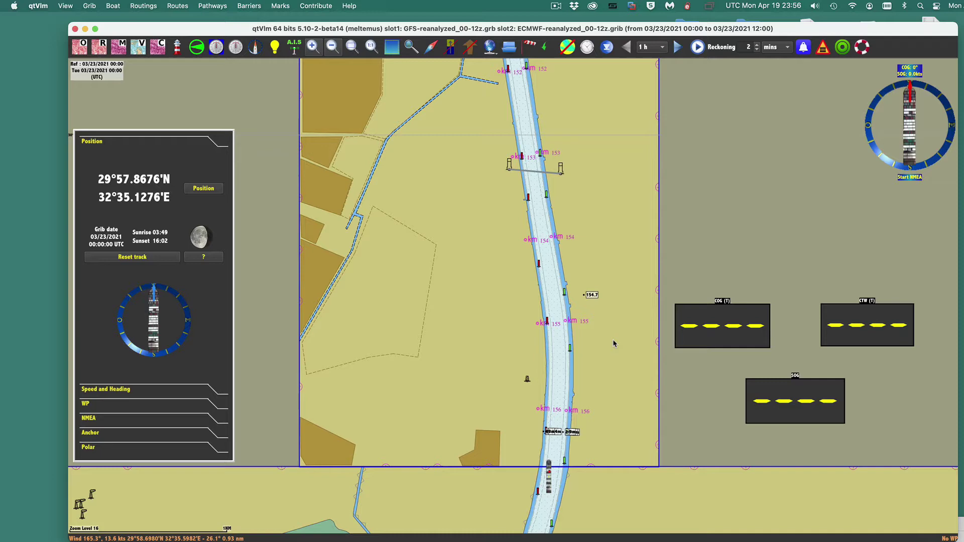
pyautogui.scroll(1, 614, 344)
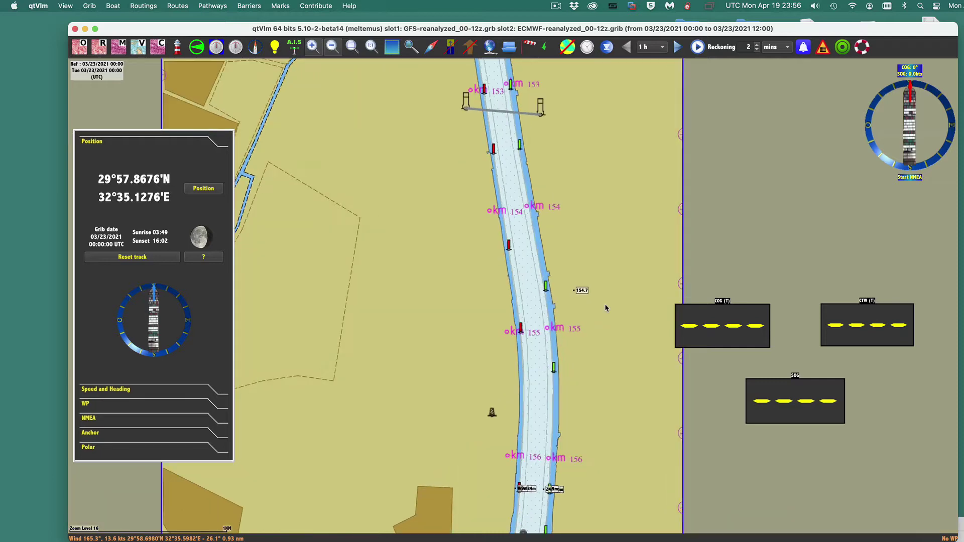
pyautogui.scroll(-1, 611, 301)
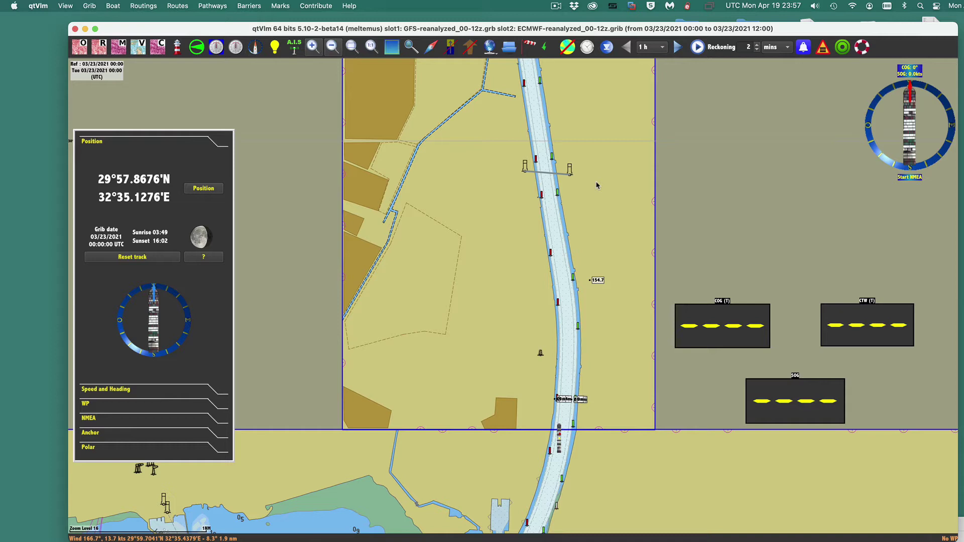
# Zoom along the canal toward KM 159 to show the km 155–156 markers and bay soundings.
pyautogui.scroll(2, 583, 251)
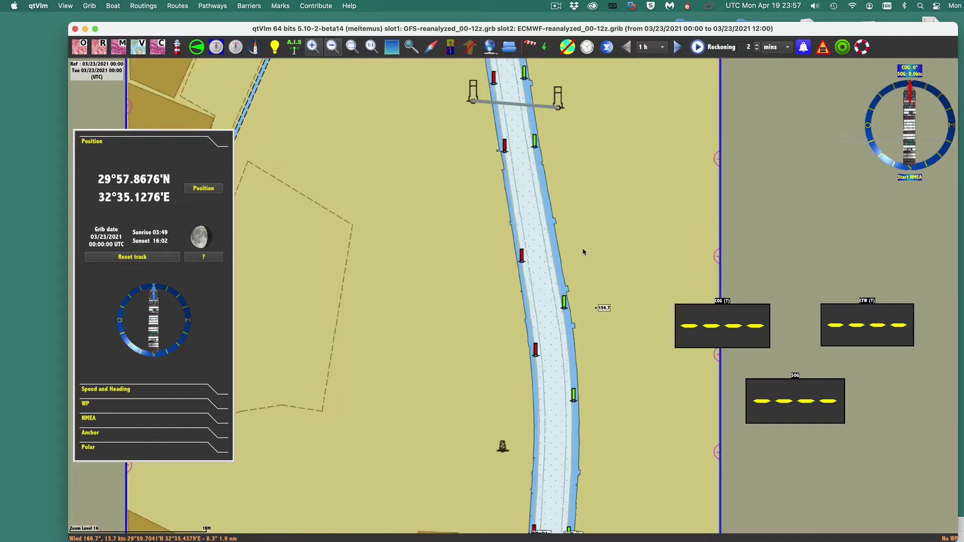
pyautogui.scroll(-2, 602, 243)
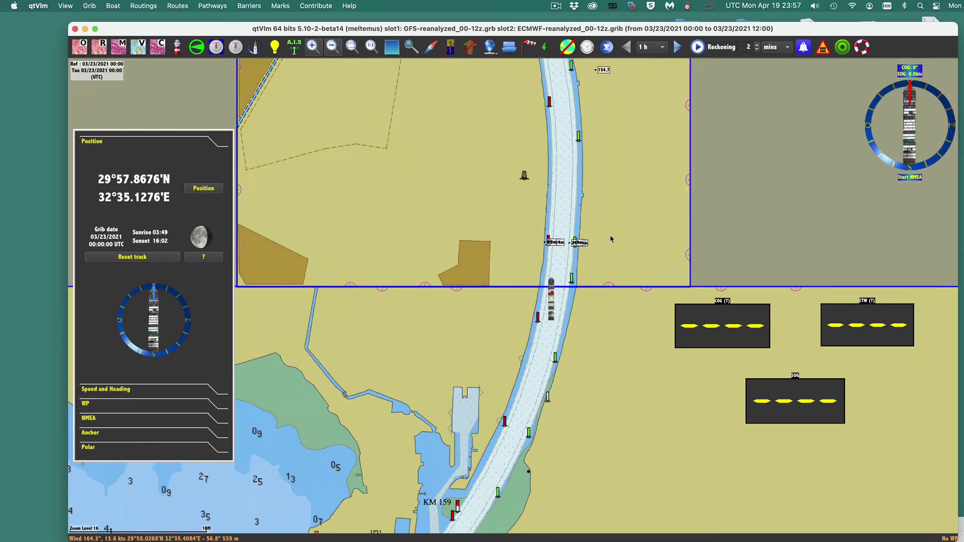
pyautogui.scroll(-1, 610, 234)
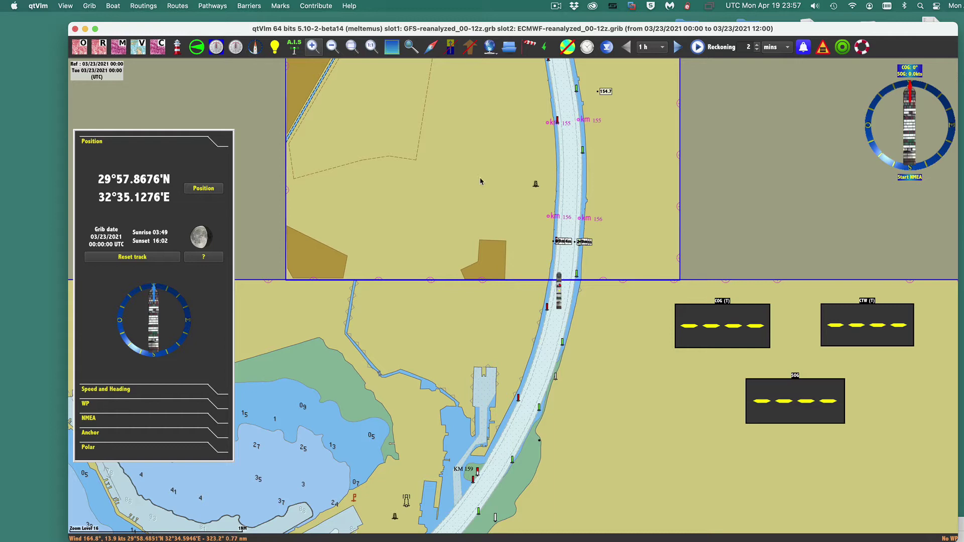
pyautogui.scroll(2, 480, 182)
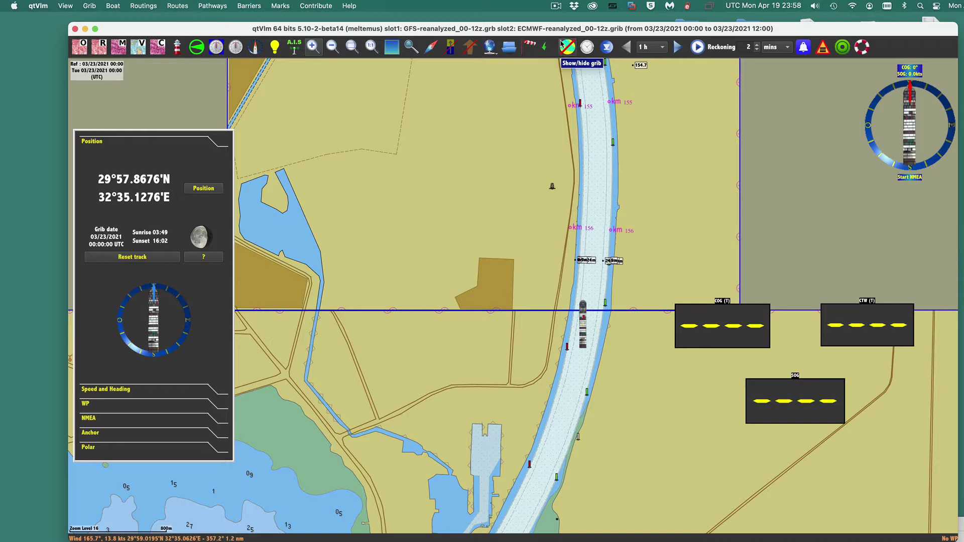
# Show the GRIB wind barbs and recentre the zoomed chart on the canal channel.
pyautogui.click(567, 48)
pyautogui.scroll(1, 552, 241)
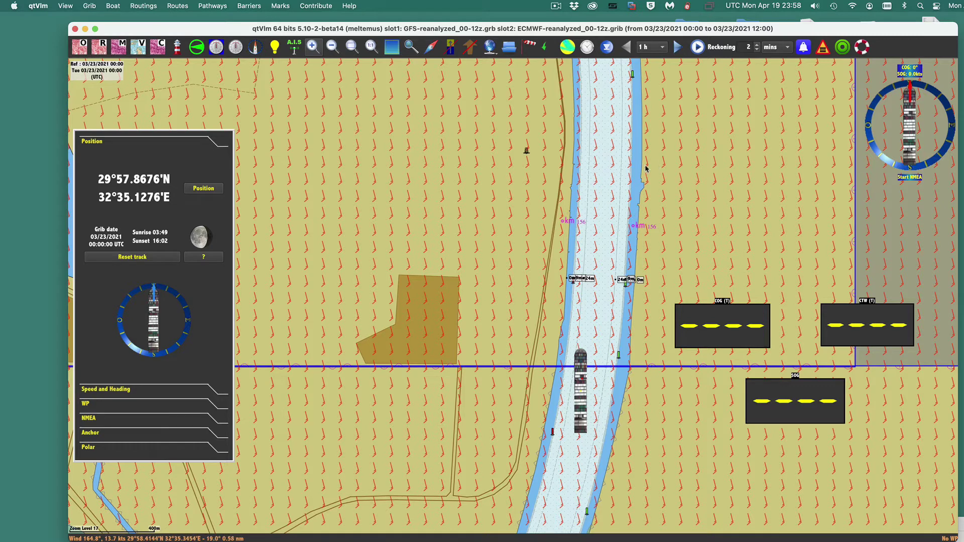
pyautogui.moveTo(648, 169); pyautogui.dragTo(584, 172)
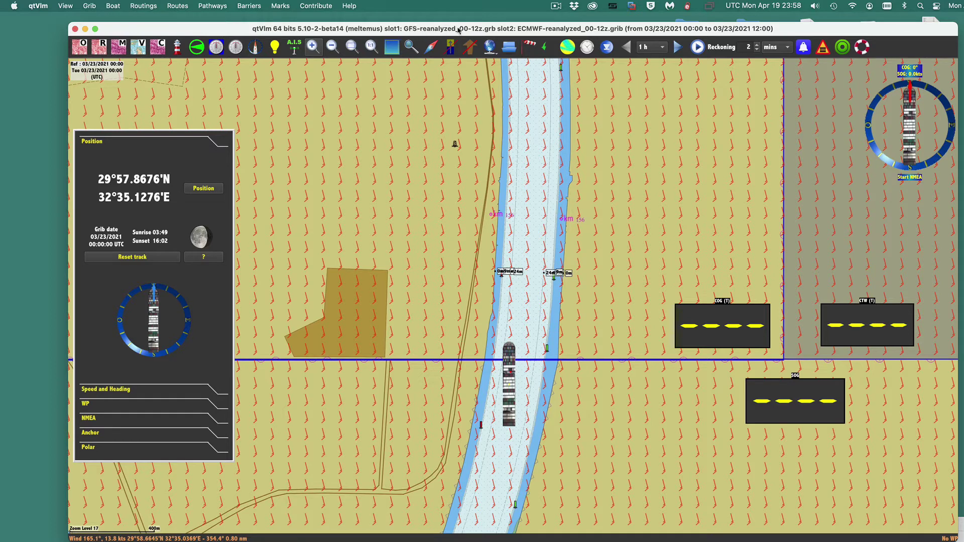
pyautogui.scroll(1, 561, 158)
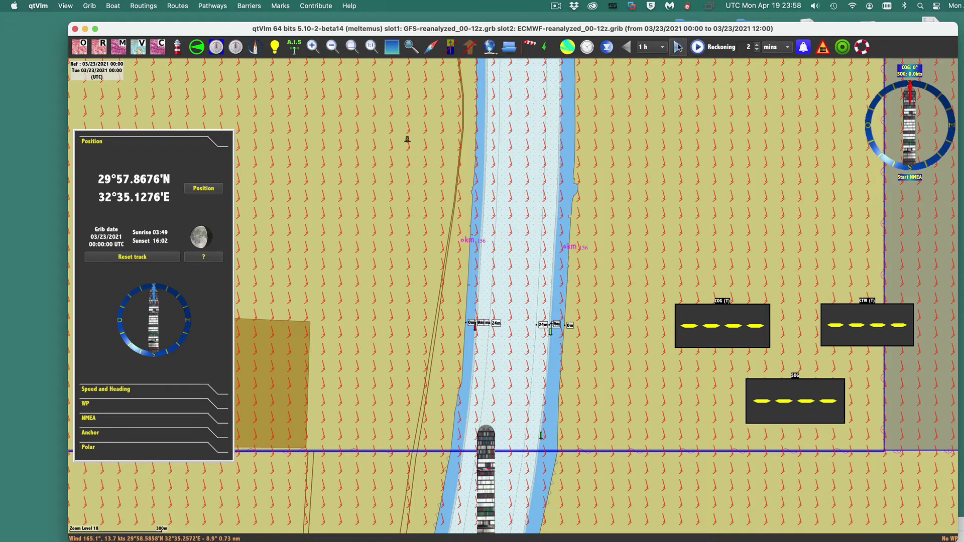
# Step the wind forecast time to 04:00 UTC on 03/23/2021.
pyautogui.click(678, 49)
pyautogui.click(678, 48)
pyautogui.click(629, 47)
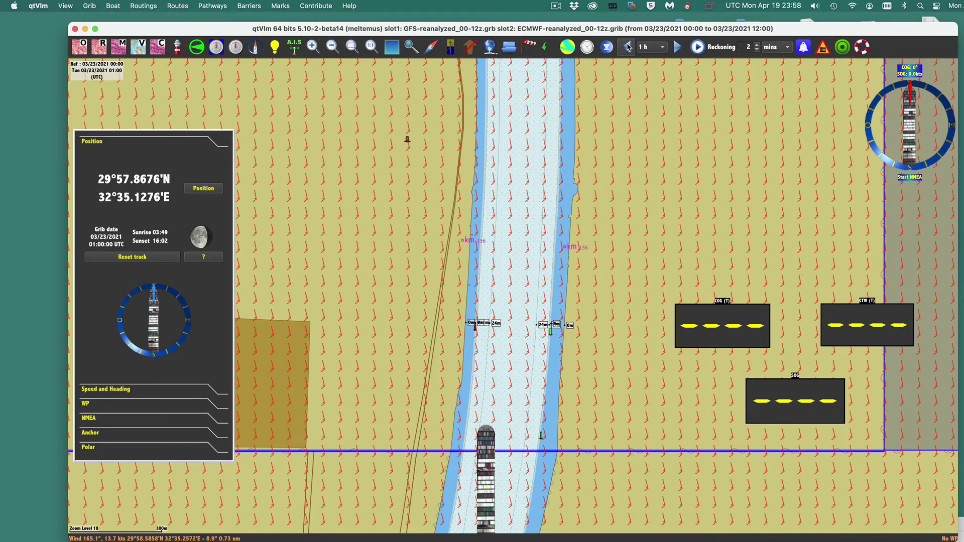
pyautogui.click(678, 48)
pyautogui.click(678, 48)
pyautogui.scroll(2, 517, 243)
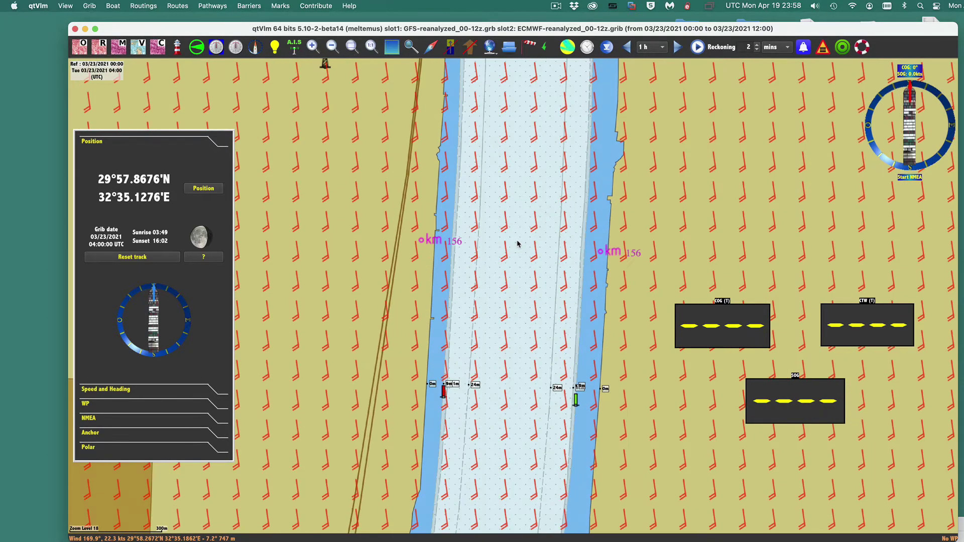
pyautogui.scroll(-1, 518, 243)
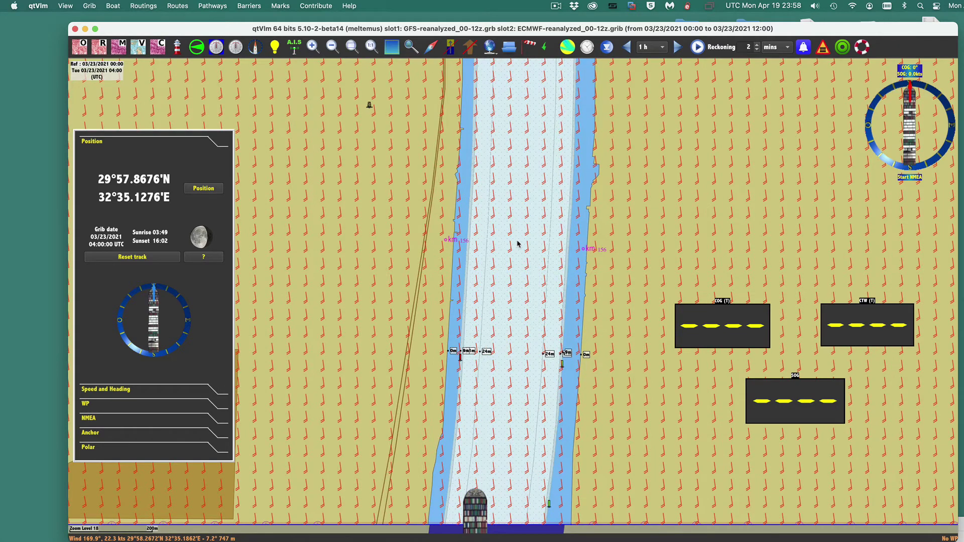
pyautogui.rightClick(518, 244)
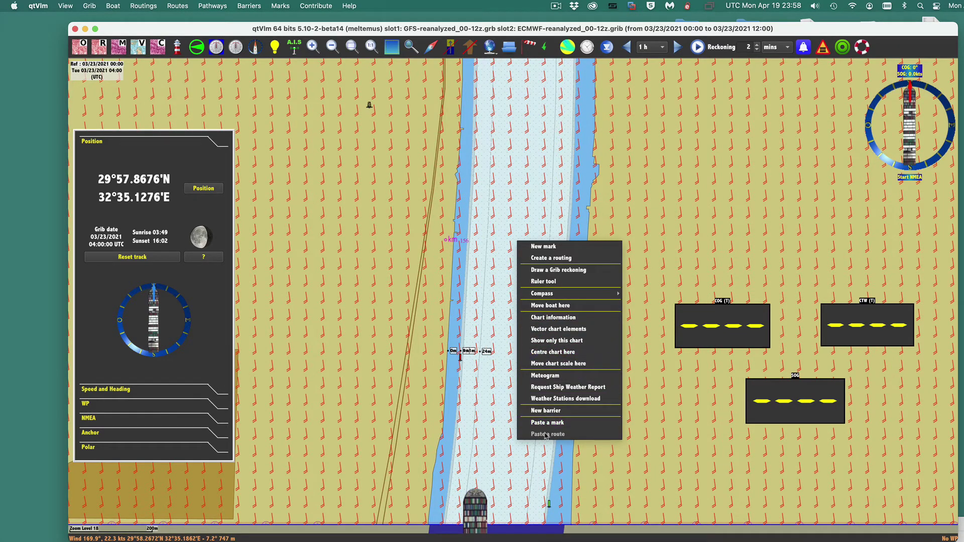
pyautogui.click(544, 376)
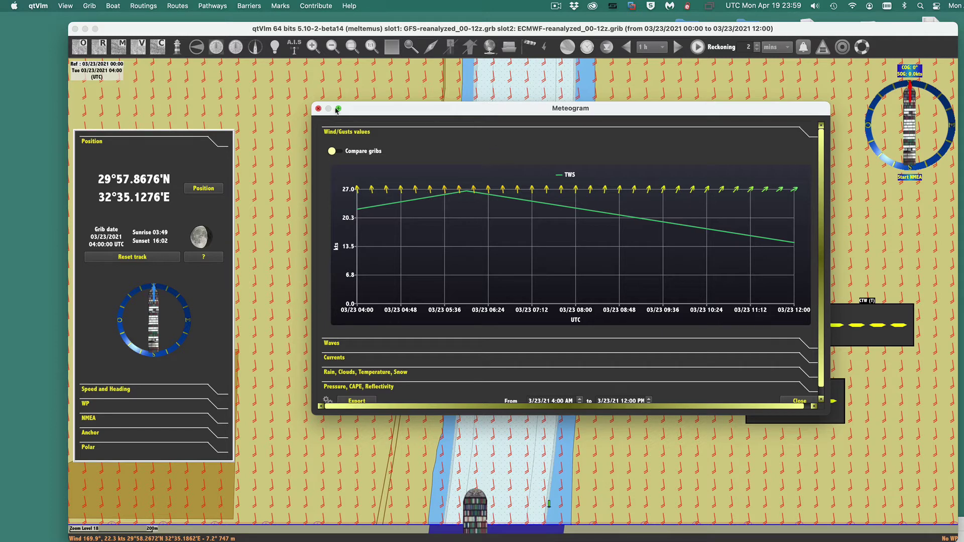
# Close the meteogram and switch the wind display to colour shading.
pyautogui.click(318, 109)
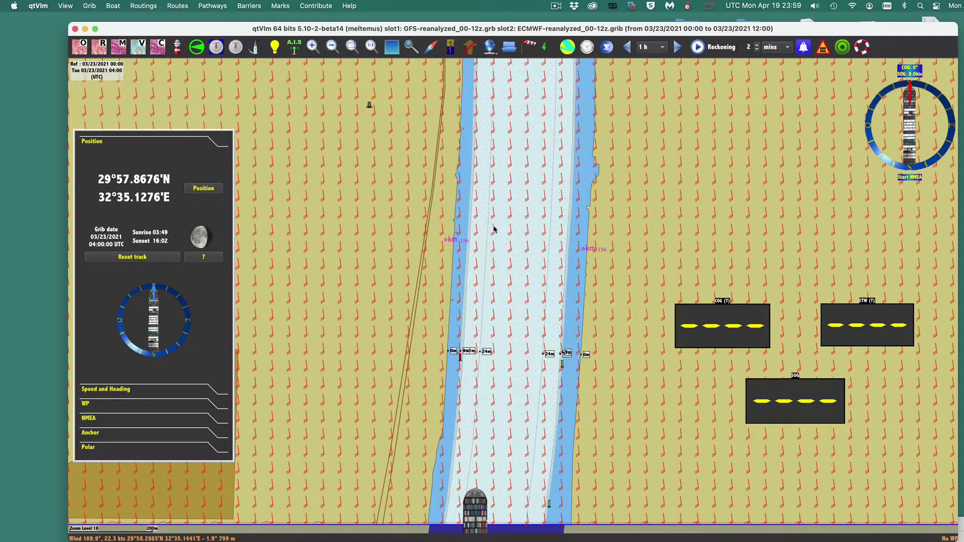
pyautogui.click(547, 48)
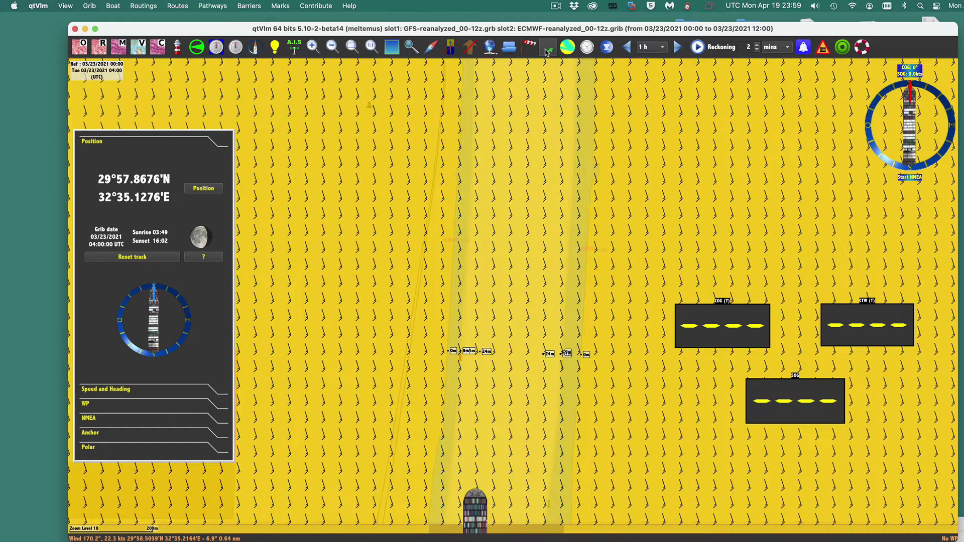
pyautogui.scroll(-1, 534, 245)
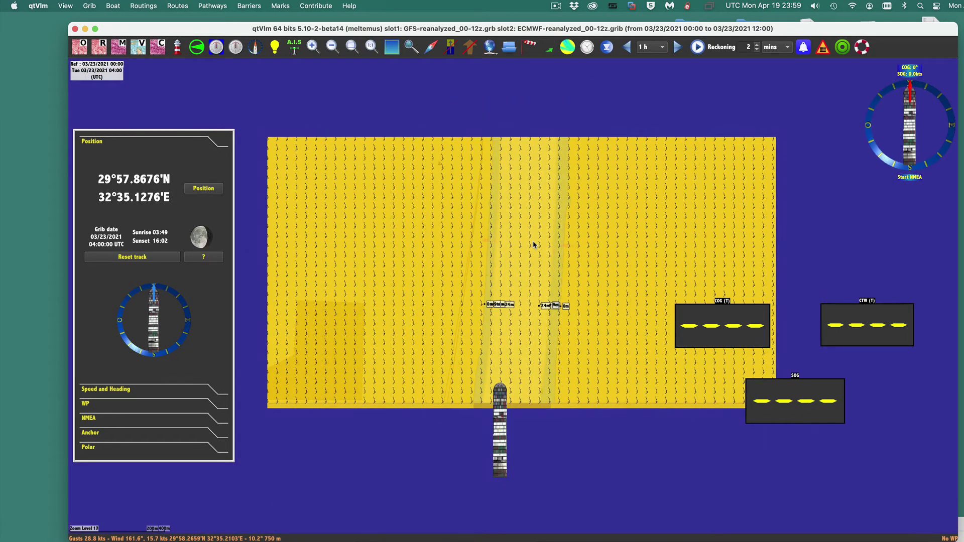
# Zoom out to cover the canal from Shallufa Current Station to Green Island.
pyautogui.scroll(-1, 534, 245)
pyautogui.scroll(-1, 534, 245)
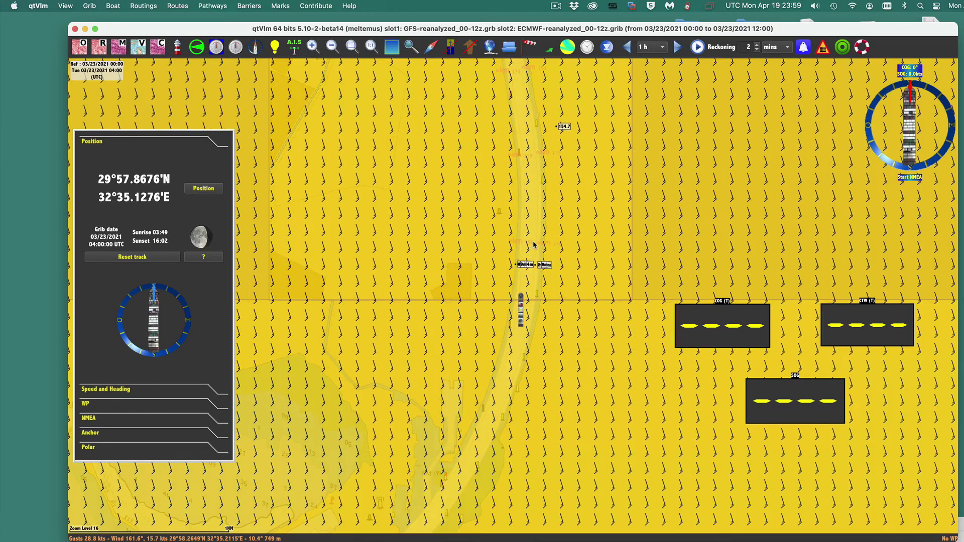
pyautogui.scroll(-1, 535, 245)
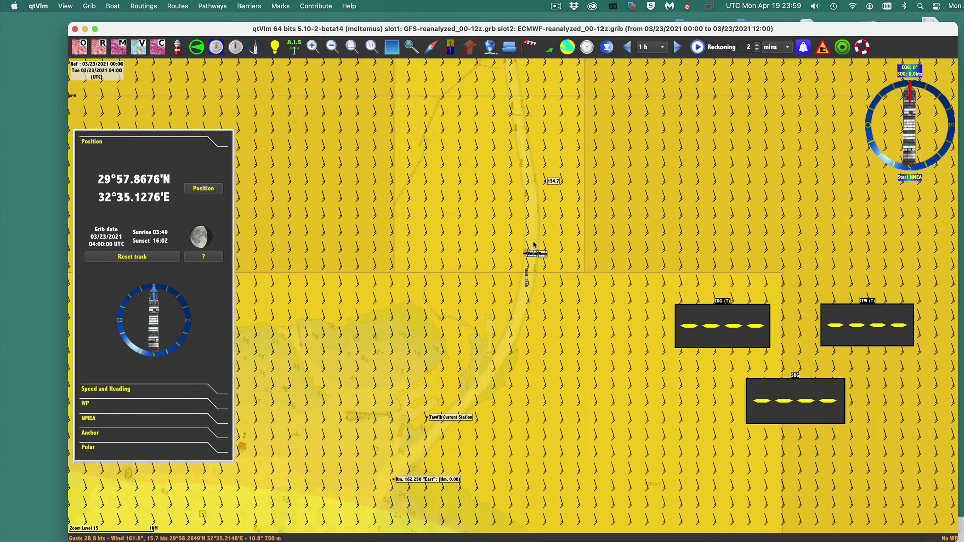
pyautogui.scroll(-1, 535, 245)
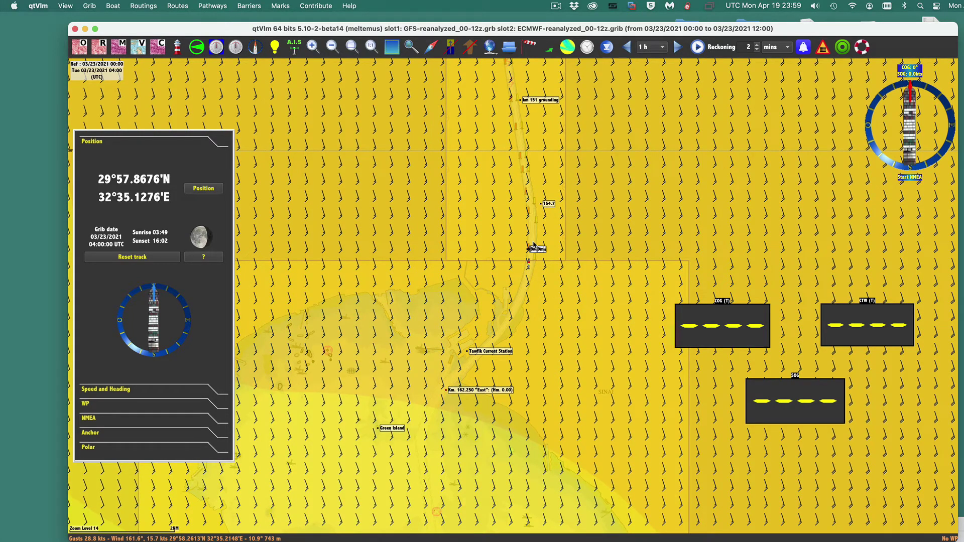
pyautogui.scroll(-2, 534, 246)
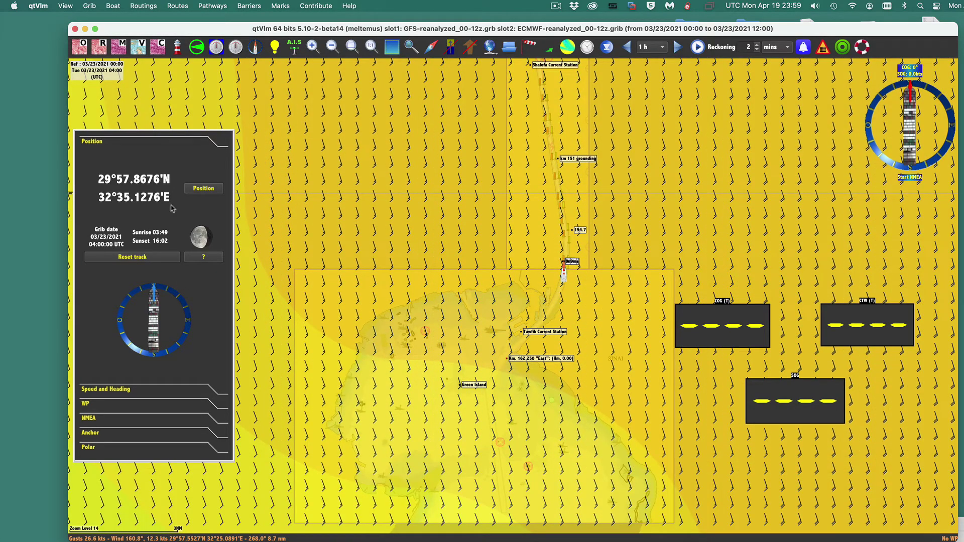
# Step the wind forecast back to 01:00 UTC and zoom out to level 11.
pyautogui.click(627, 47)
pyautogui.click(628, 47)
pyautogui.click(628, 47)
pyautogui.scroll(-2, 599, 208)
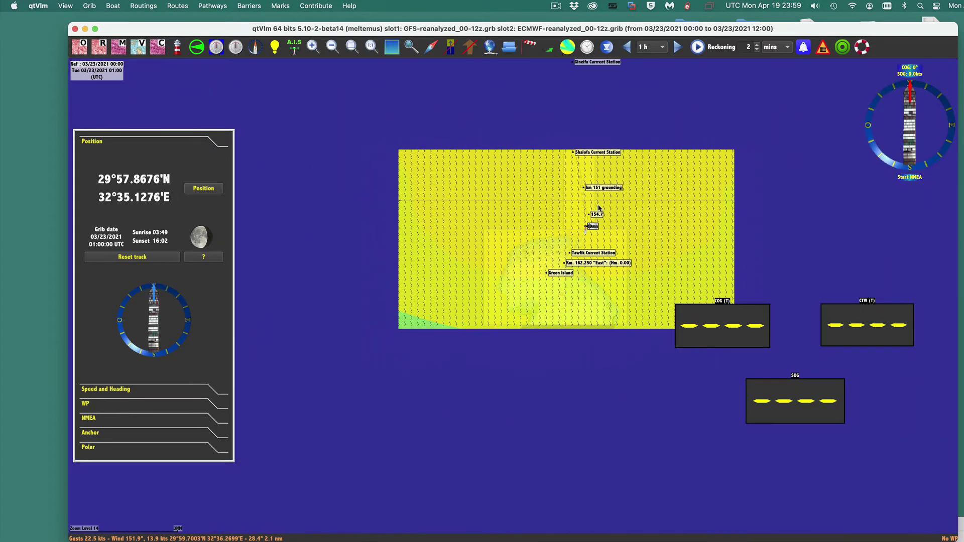
pyautogui.scroll(-2, 630, 221)
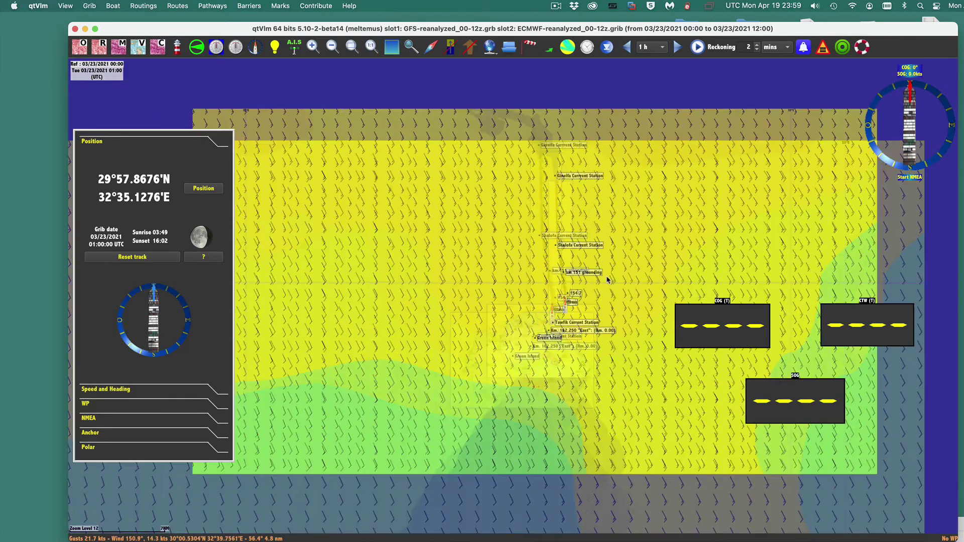
pyautogui.scroll(-1, 606, 281)
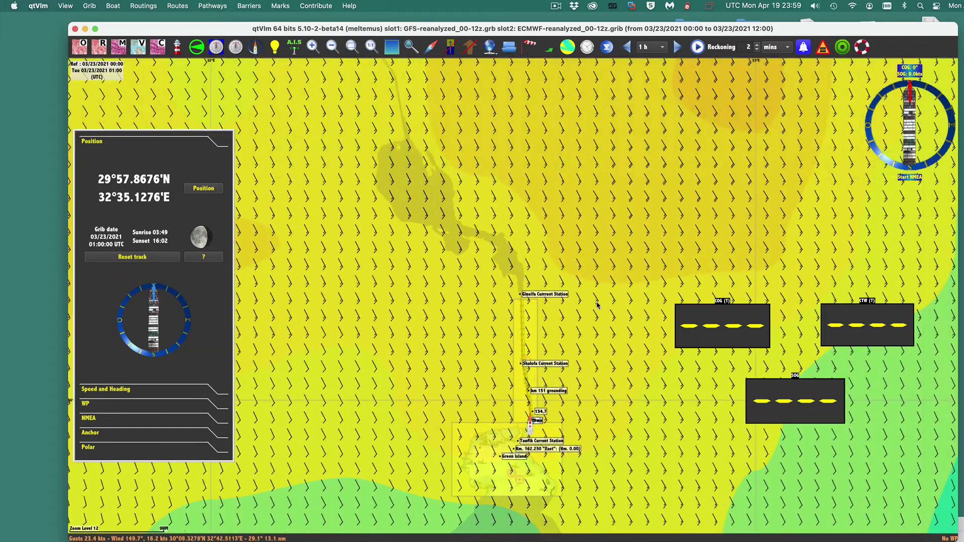
pyautogui.scroll(-1, 676, 152)
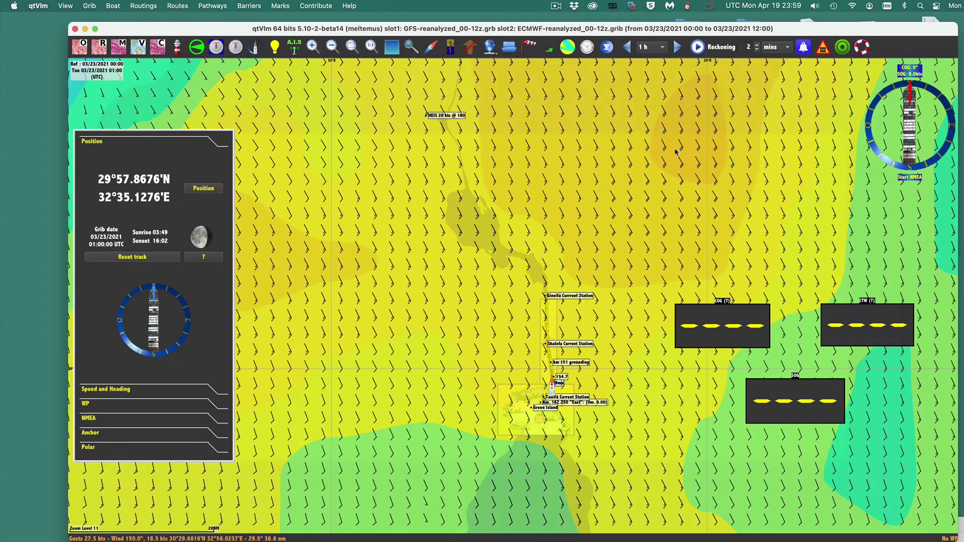
# Advance the wind forecast to 05:00 UTC on 03/23/2021.
pyautogui.click(678, 47)
pyautogui.click(678, 48)
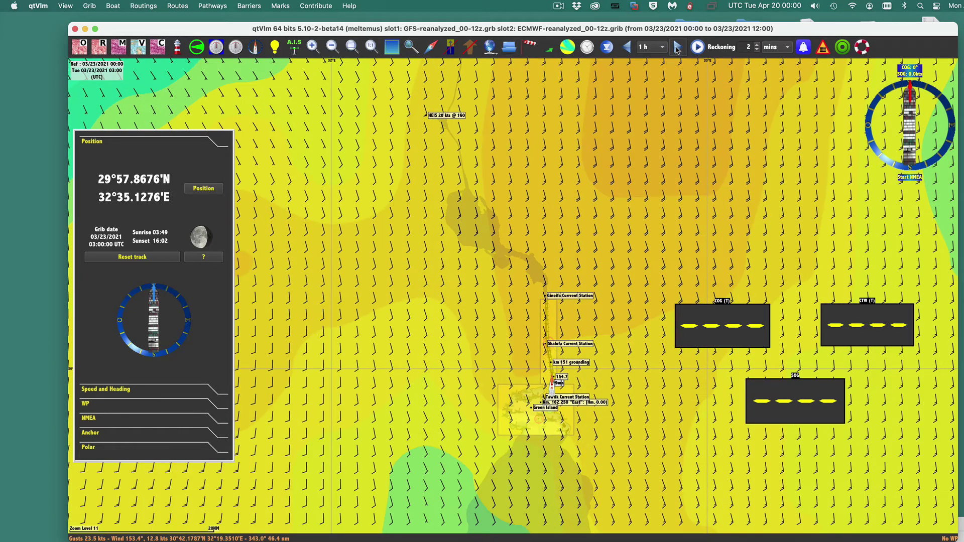
pyautogui.click(627, 48)
pyautogui.click(627, 47)
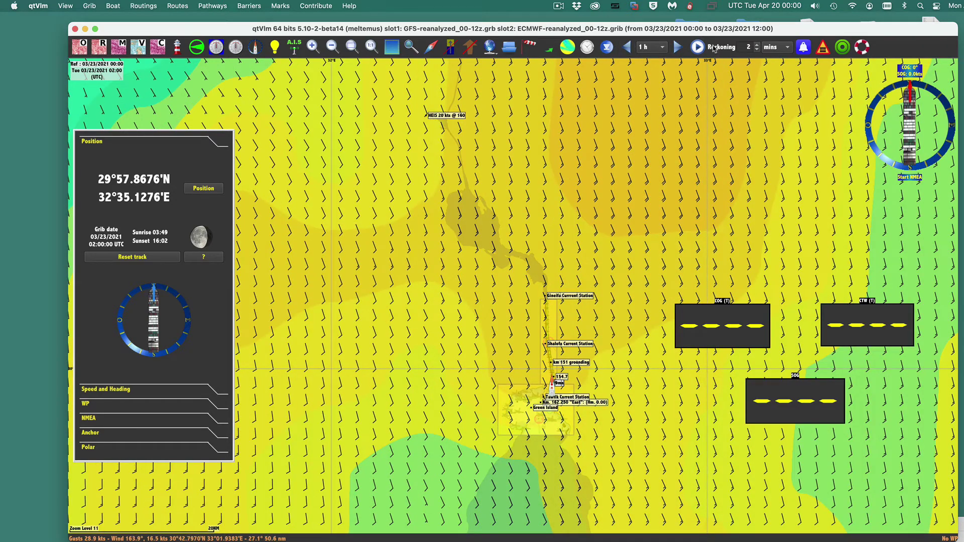
pyautogui.click(677, 47)
pyautogui.click(678, 47)
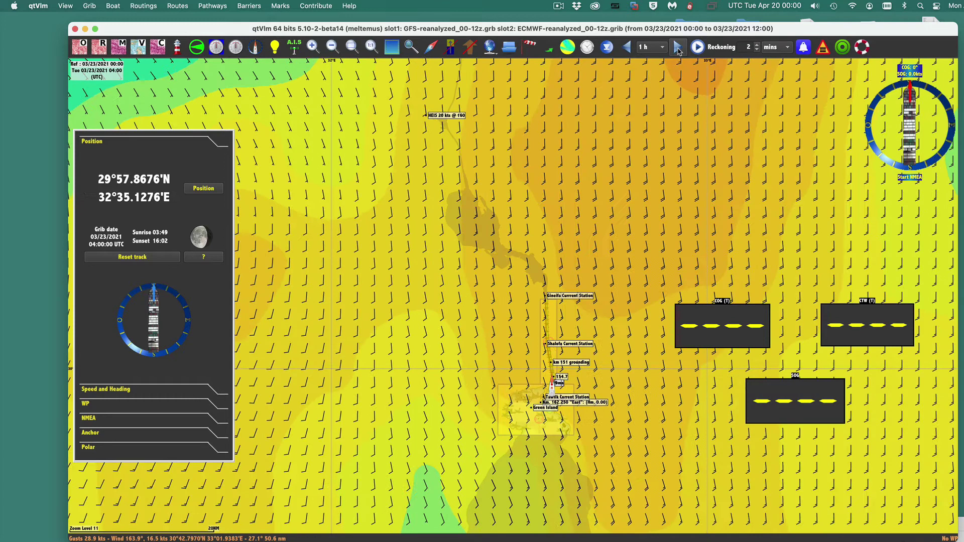
pyautogui.click(677, 48)
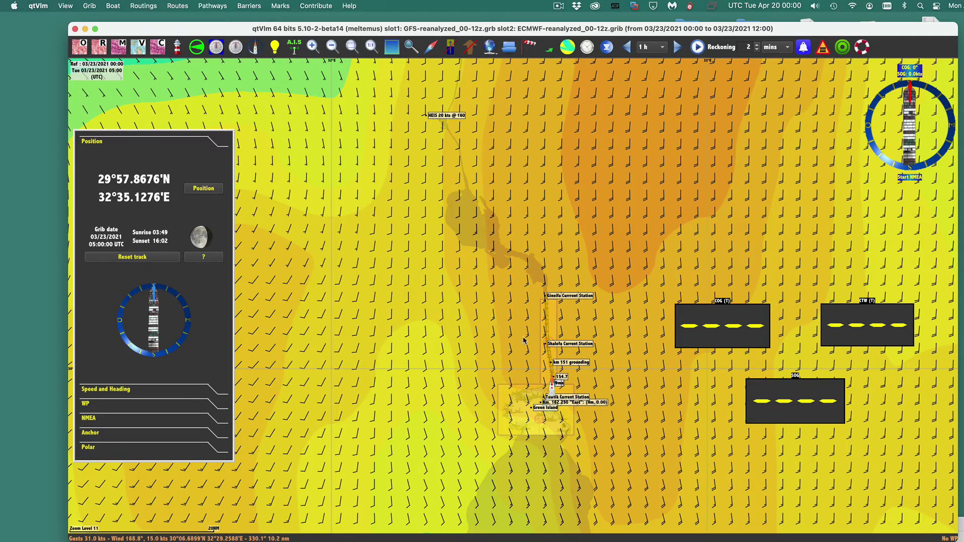
# View the wind meteogram for a point by the canal, showing ~36-knot gusts, then close it.
pyautogui.rightClick(601, 256)
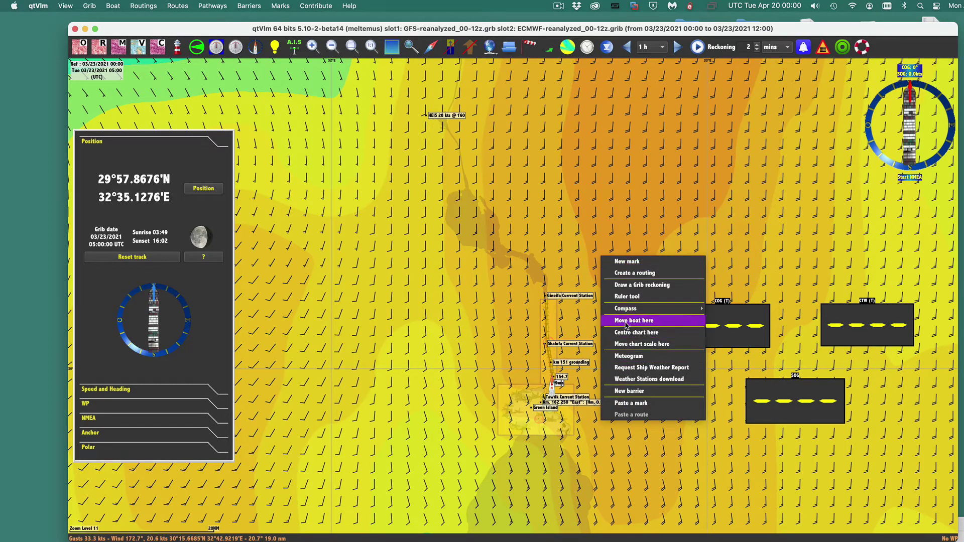
pyautogui.click(606, 357)
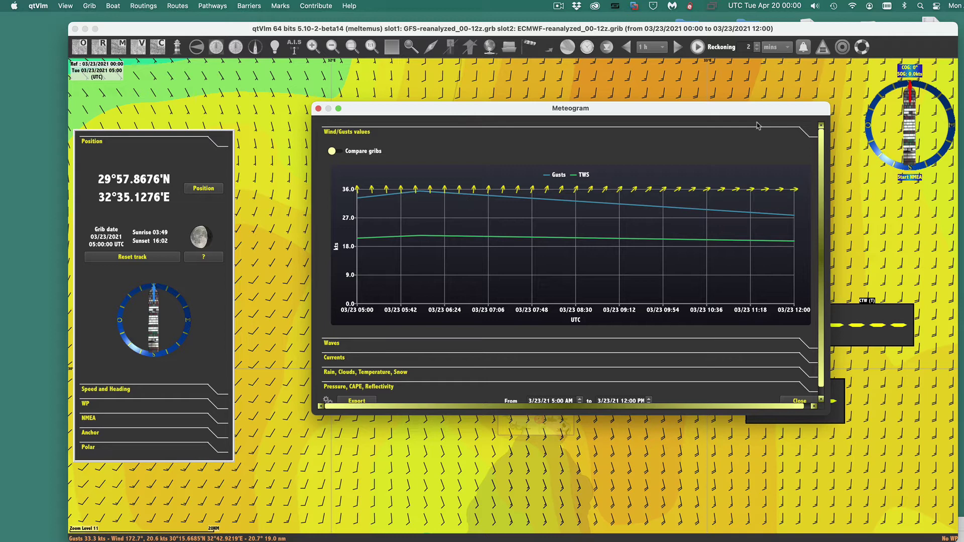
pyautogui.click(319, 108)
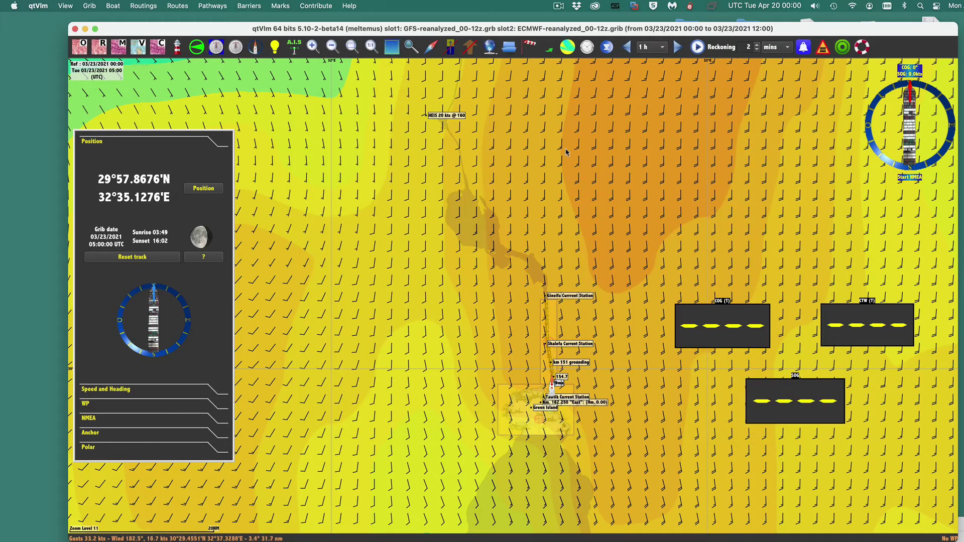
# Hide the coloured wind overlay and zoom in on Port Tawfik at the canal's south entrance.
pyautogui.click(568, 48)
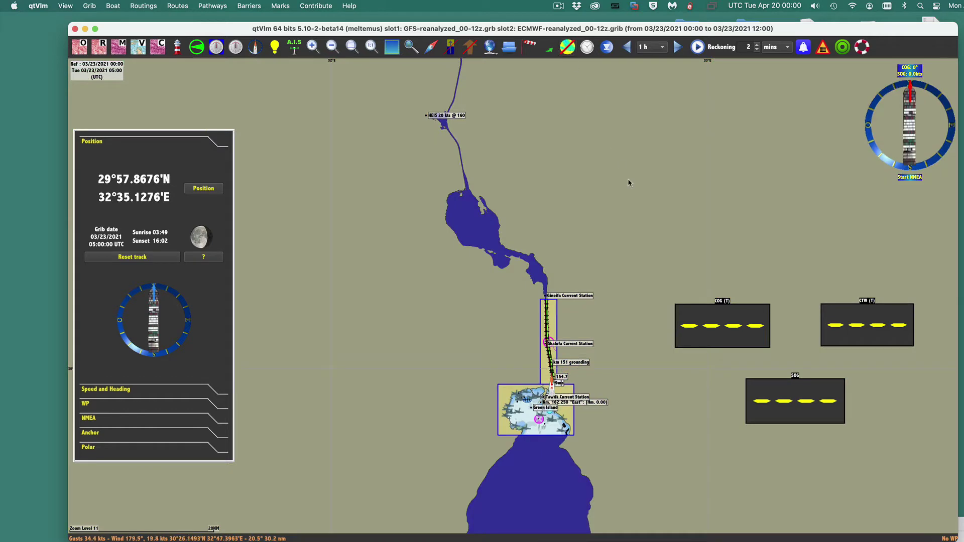
pyautogui.scroll(2, 604, 364)
pyautogui.scroll(3, 604, 363)
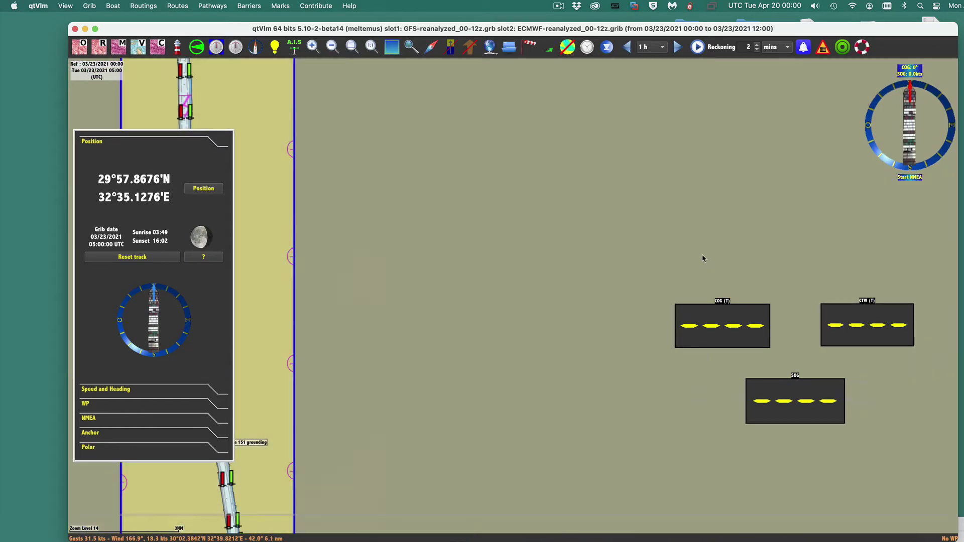
pyautogui.scroll(1, 622, 244)
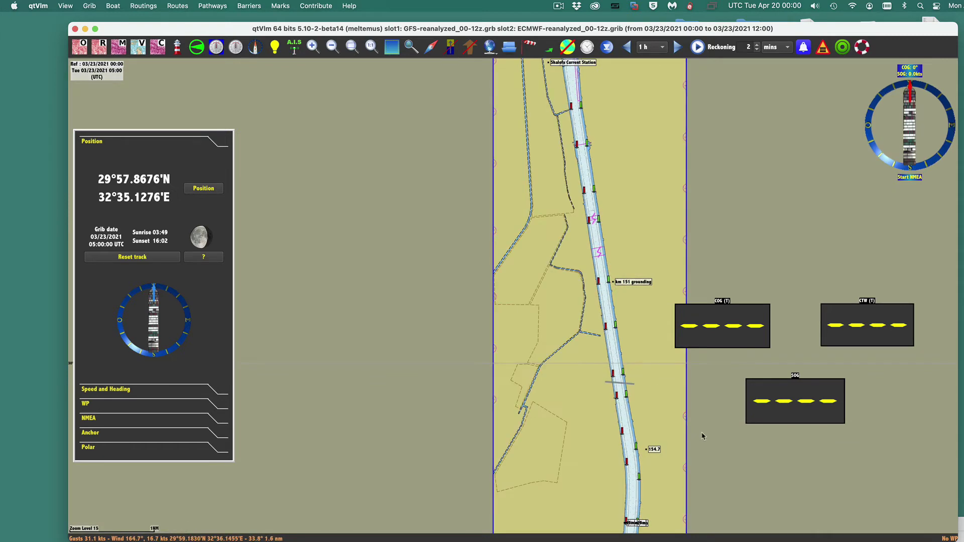
# Adjust the view to level 16 and mark a rectangle over the southern canal approach.
pyautogui.scroll(-5, 706, 443)
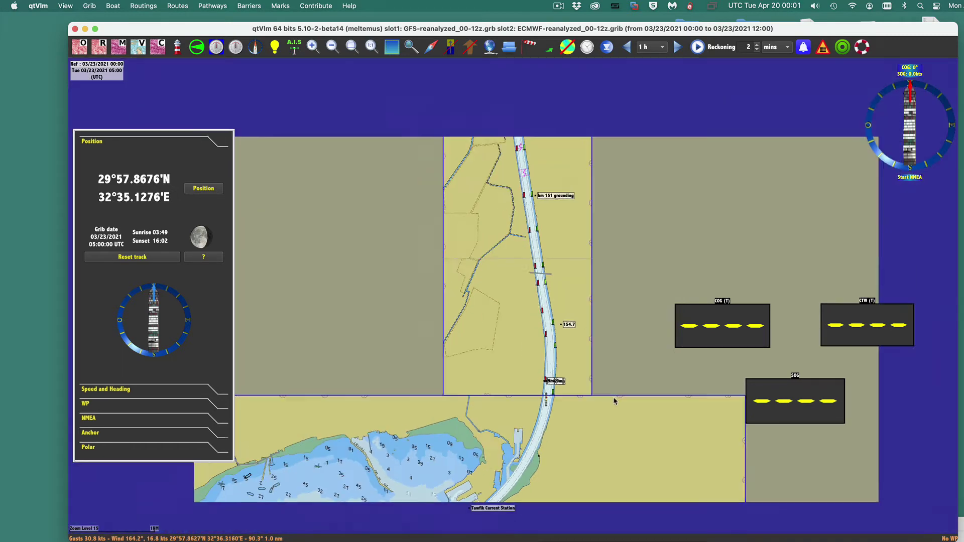
pyautogui.scroll(-3, 622, 261)
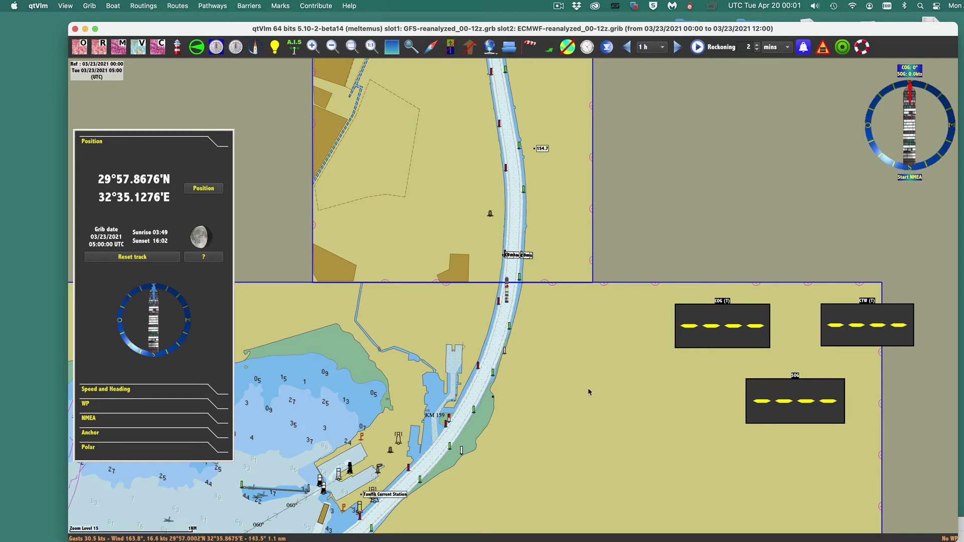
pyautogui.scroll(-4, 651, 211)
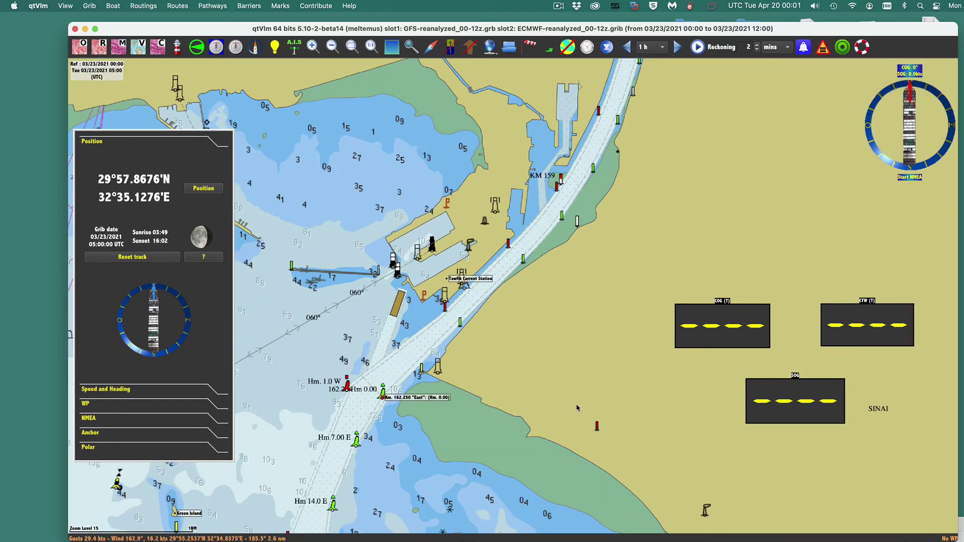
pyautogui.scroll(1, 654, 328)
pyautogui.moveTo(654, 328); pyautogui.dragTo(676, 327)
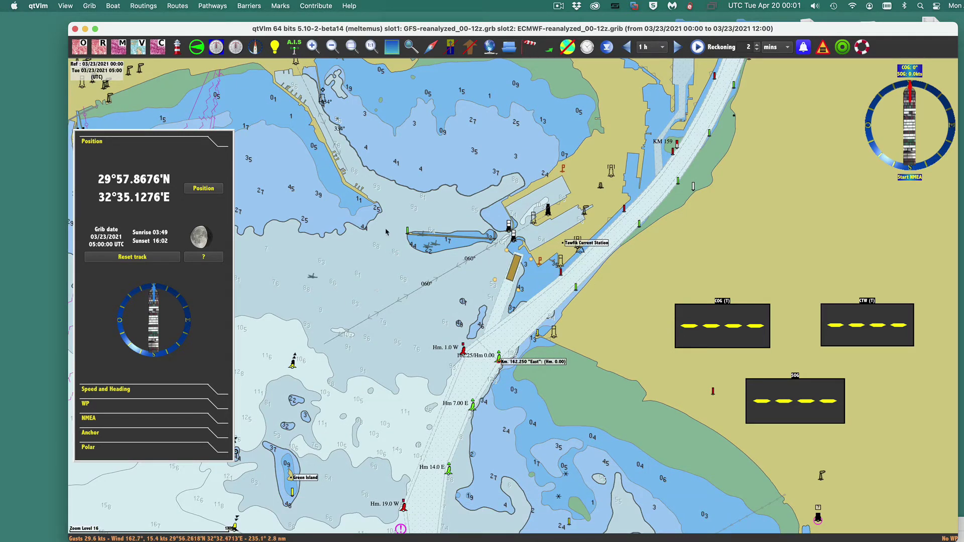
pyautogui.moveTo(321, 231); pyautogui.dragTo(769, 533)
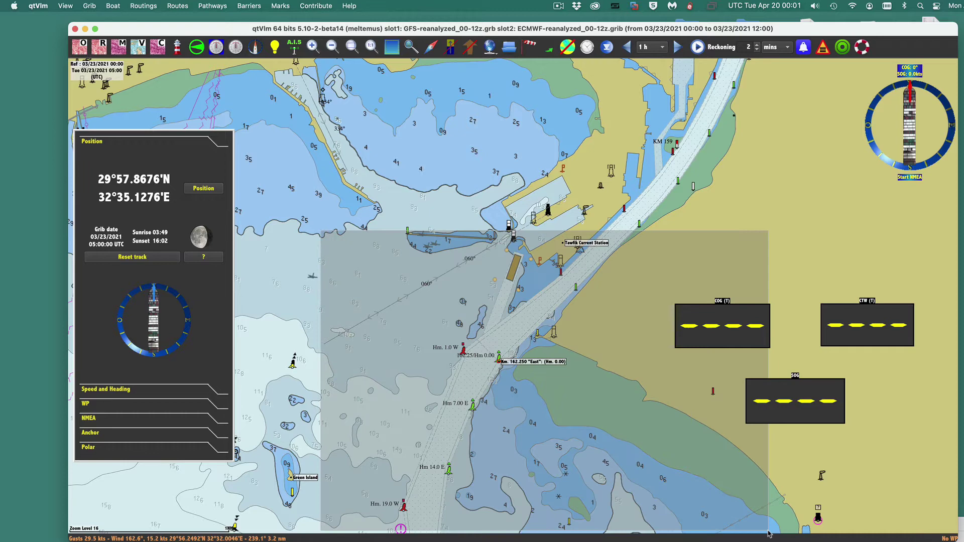
# Download forecast data for the marked area and display its wind barbs.
pyautogui.rightClick(422, 301)
pyautogui.click(468, 353)
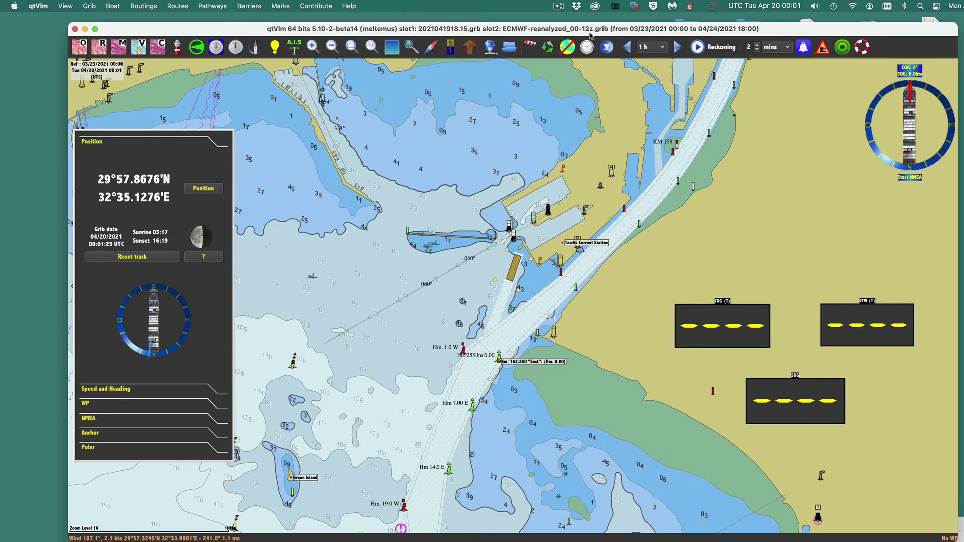
pyautogui.click(567, 47)
pyautogui.scroll(2, 510, 329)
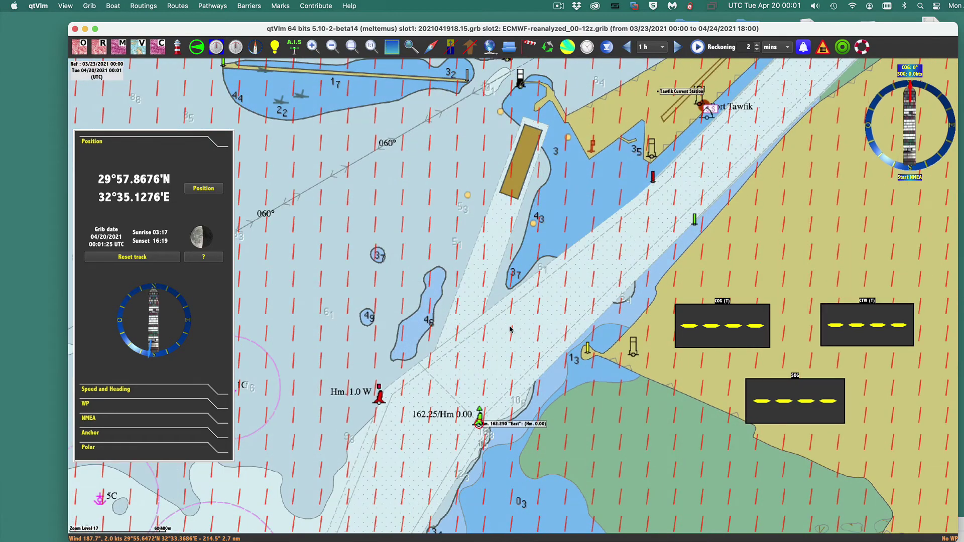
pyautogui.scroll(-2, 511, 329)
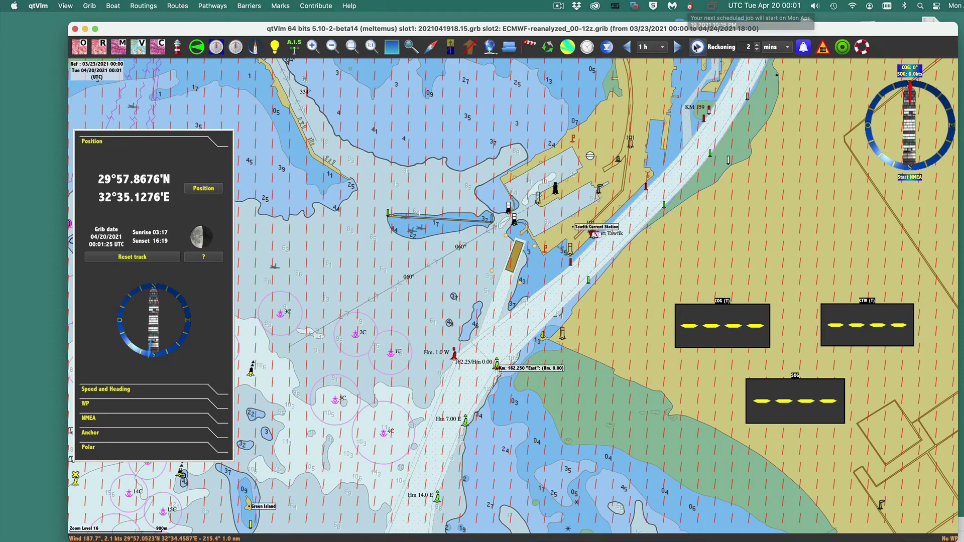
# Advance the new forecast to 13:01 UTC on 04/20/2021, then hide the wind barbs.
pyautogui.click(680, 47)
pyautogui.click(680, 47)
pyautogui.click(680, 47)
pyautogui.click(680, 47)
pyautogui.click(680, 47)
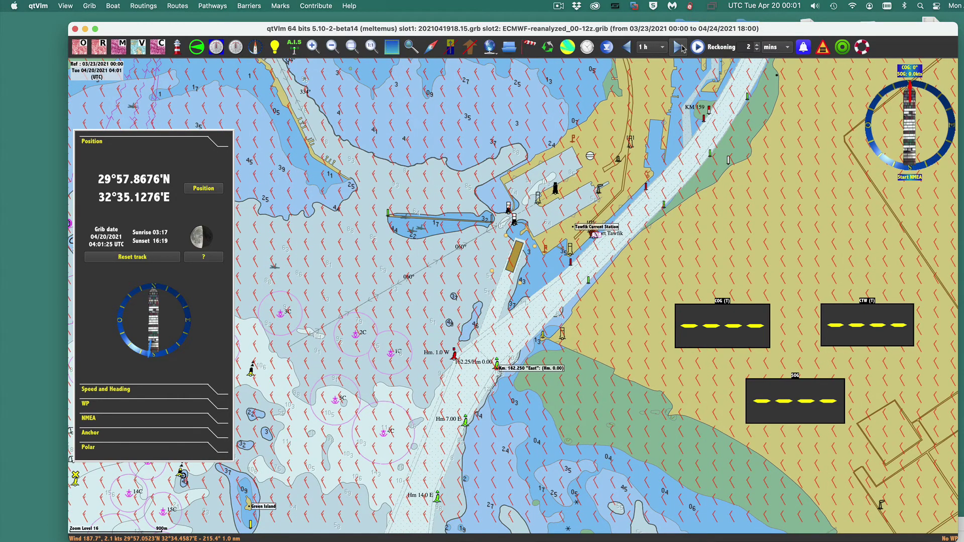
pyautogui.click(680, 47)
pyautogui.click(680, 47)
pyautogui.click(679, 47)
pyautogui.click(681, 47)
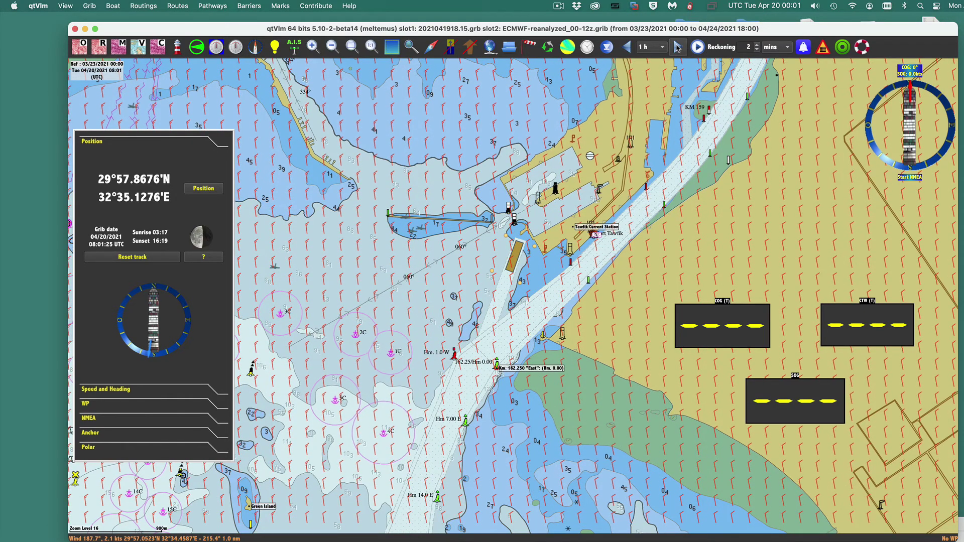
pyautogui.click(681, 47)
pyautogui.click(680, 47)
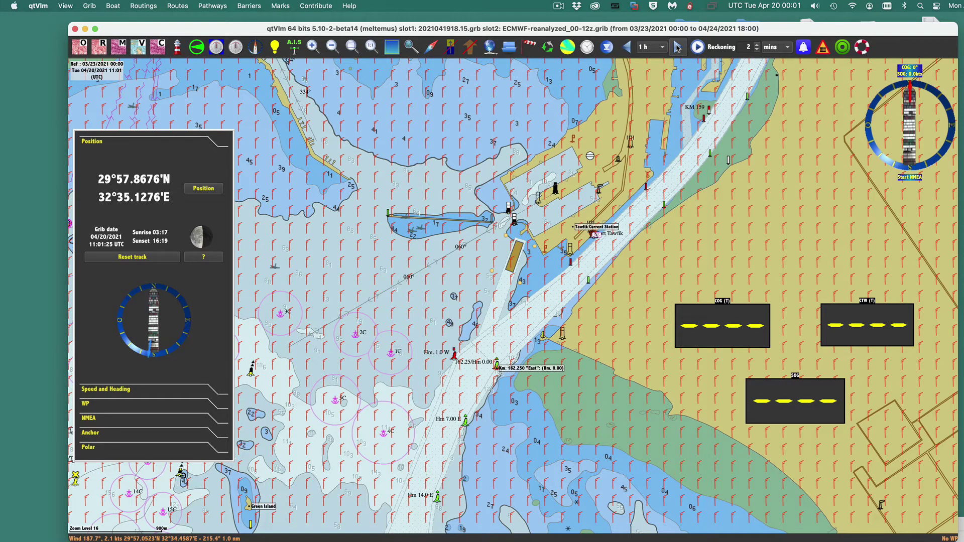
pyautogui.click(679, 47)
pyautogui.click(679, 47)
pyautogui.click(567, 47)
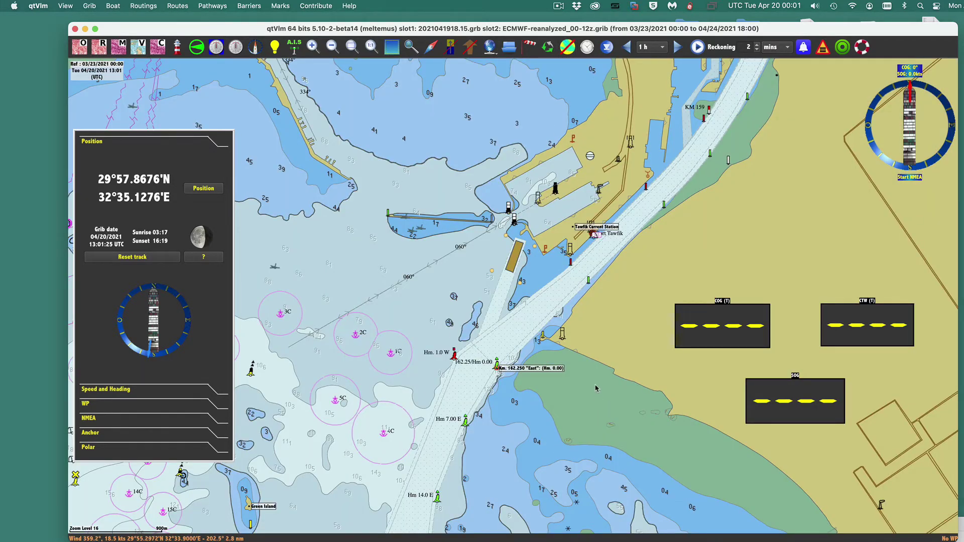
# Pan the chart and move the qtVlm window down to uncover the desktop icons.
pyautogui.scroll(-2, 596, 388)
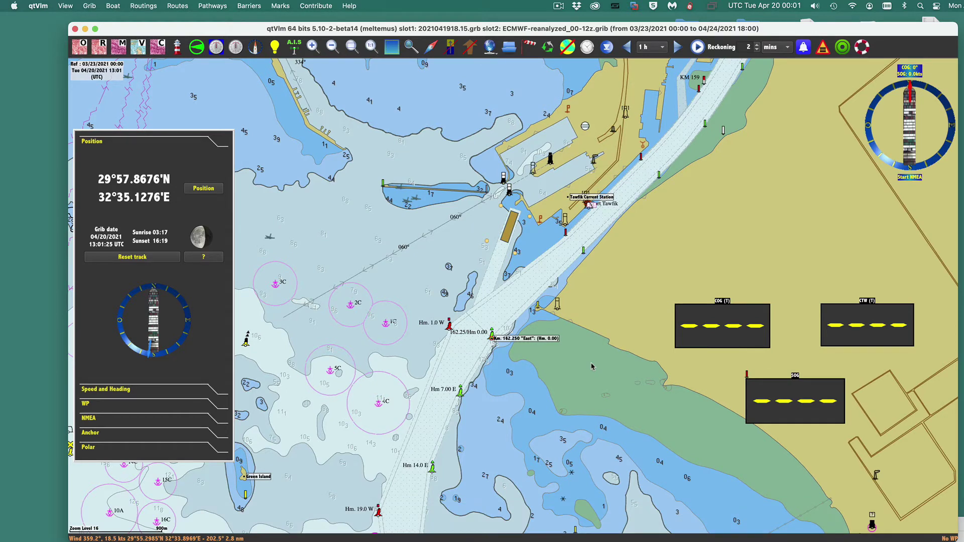
pyautogui.hscroll(3, 708, 251)
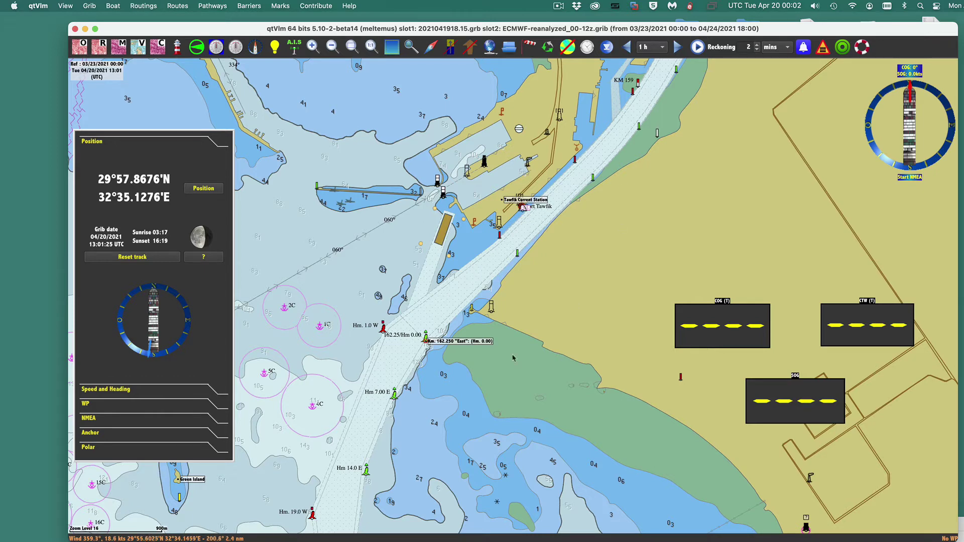
pyautogui.moveTo(764, 32); pyautogui.dragTo(774, 67)
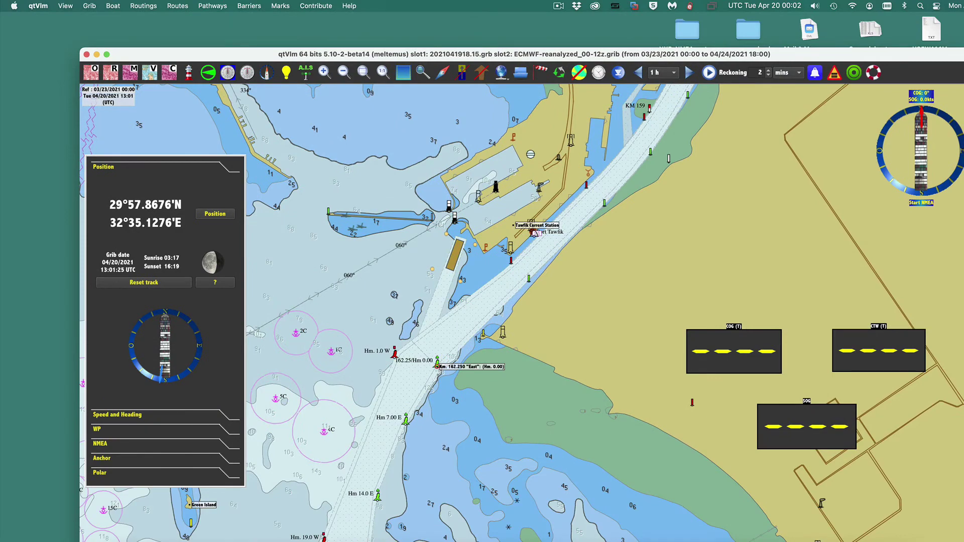
# In Acrobat, jump to the 'Strong currents S end' bookmark in Rules of Navigation.pdf.
pyautogui.click(502, 527)
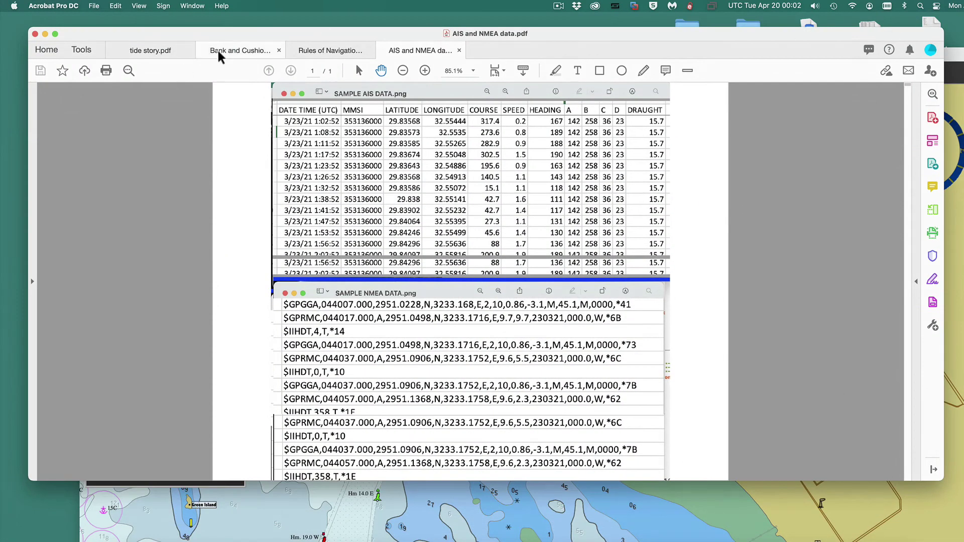
pyautogui.click(329, 53)
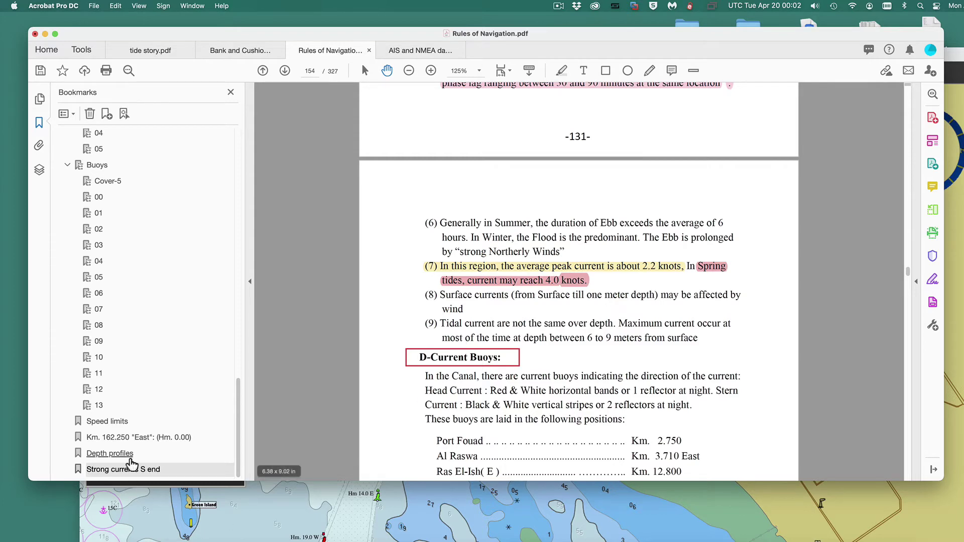
pyautogui.click(121, 469)
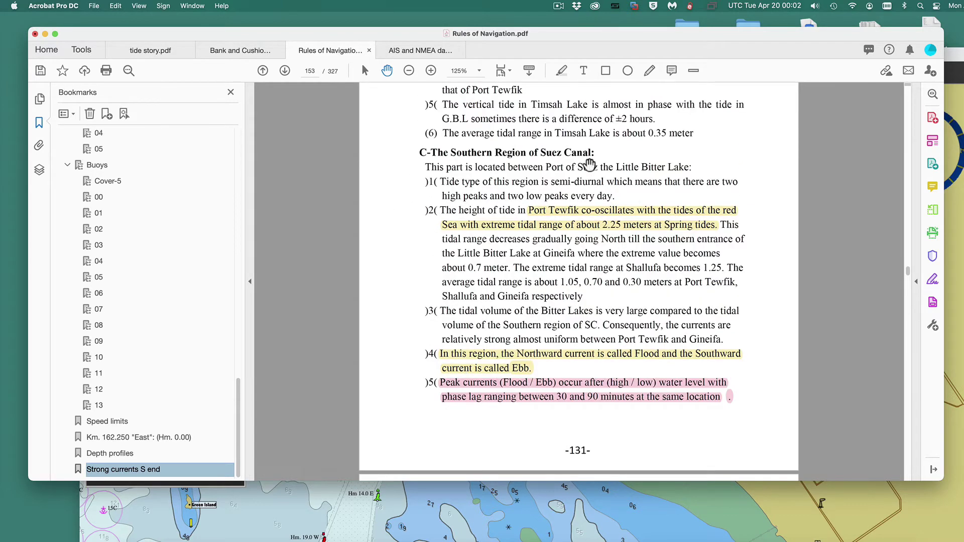
# Scroll through the strong-currents notes on page 154 to the surface current details.
pyautogui.scroll(-3, 616, 270)
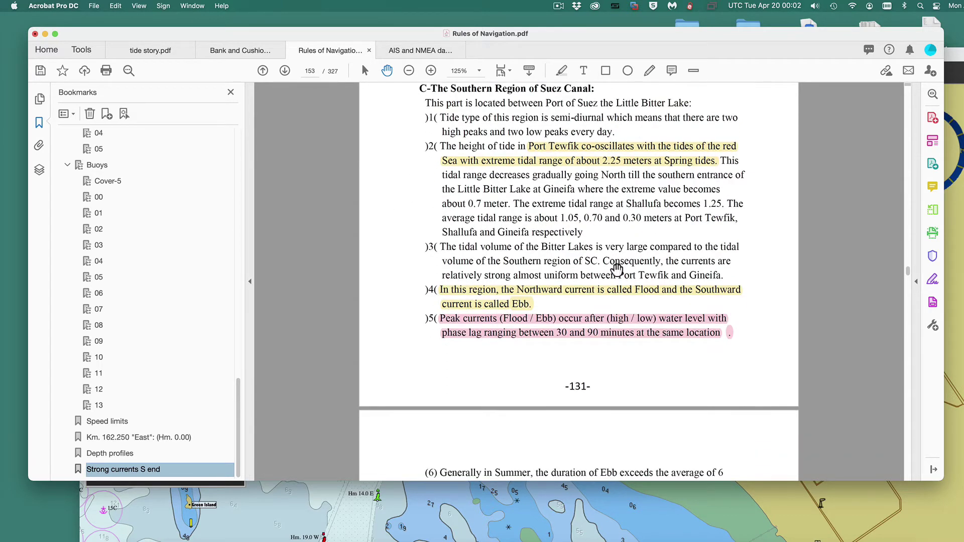
pyautogui.scroll(-1, 608, 201)
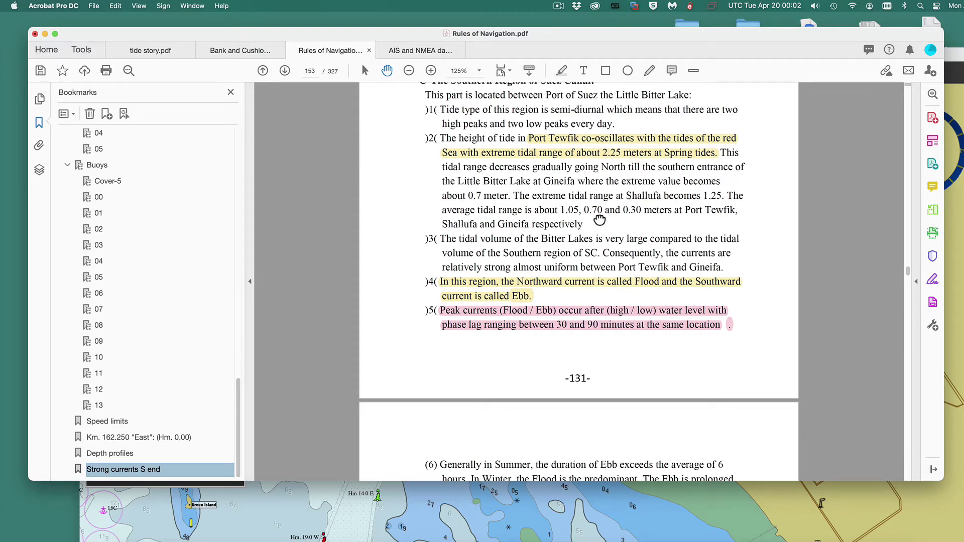
pyautogui.scroll(-3, 601, 220)
pyautogui.moveTo(606, 204); pyautogui.dragTo(613, 167)
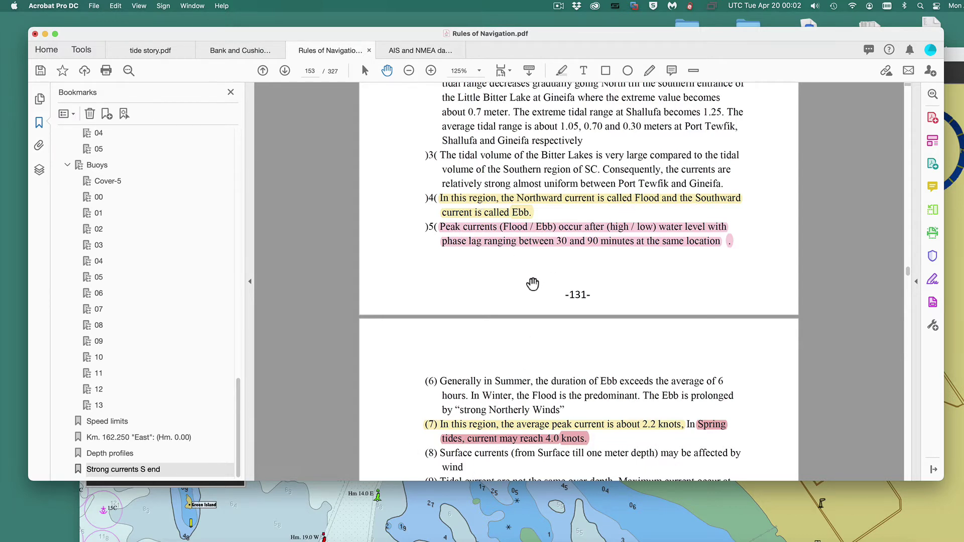
pyautogui.scroll(-3, 533, 283)
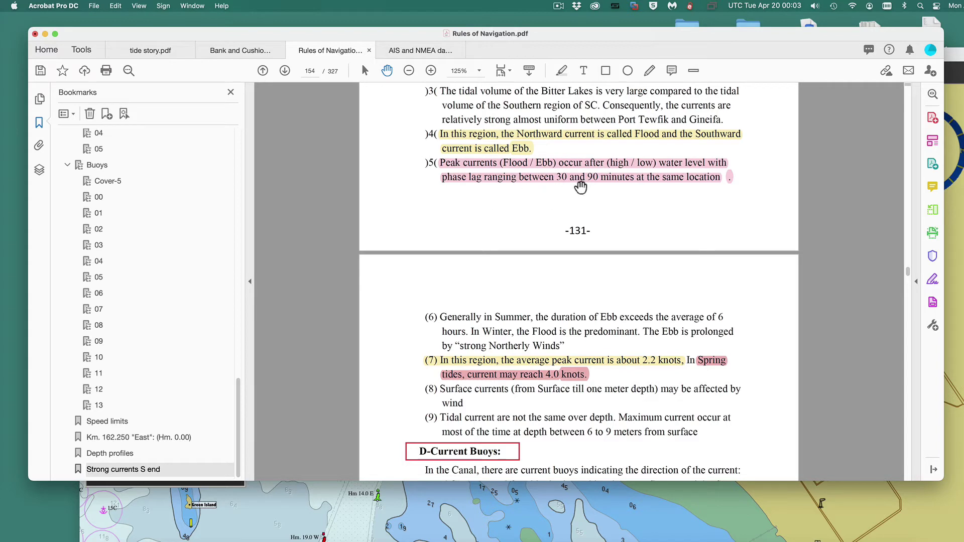
# Scroll the Rules of Navigation PDF down to the D-Current Buoys positions list.
pyautogui.moveTo(676, 219); pyautogui.dragTo(668, 204)
pyautogui.scroll(-4, 668, 203)
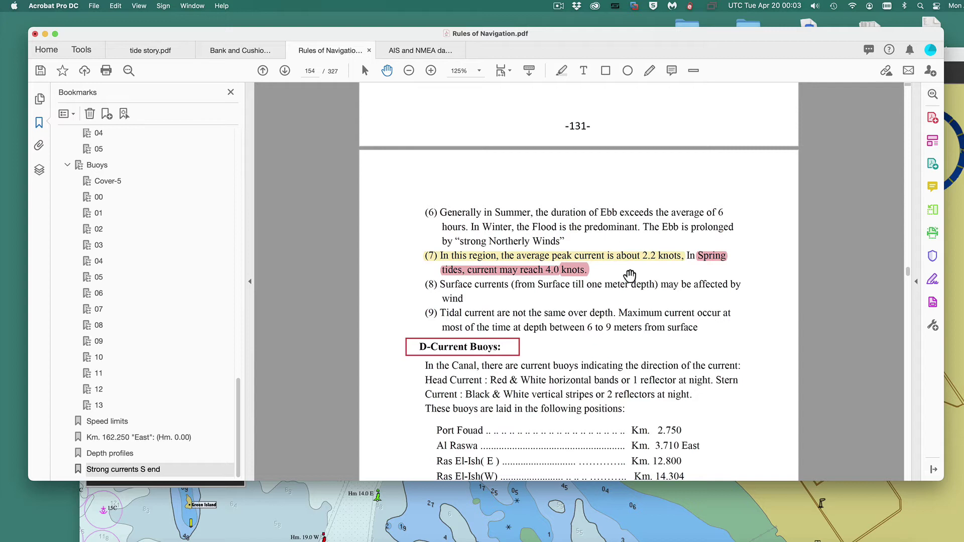
pyautogui.moveTo(630, 276); pyautogui.dragTo(626, 208)
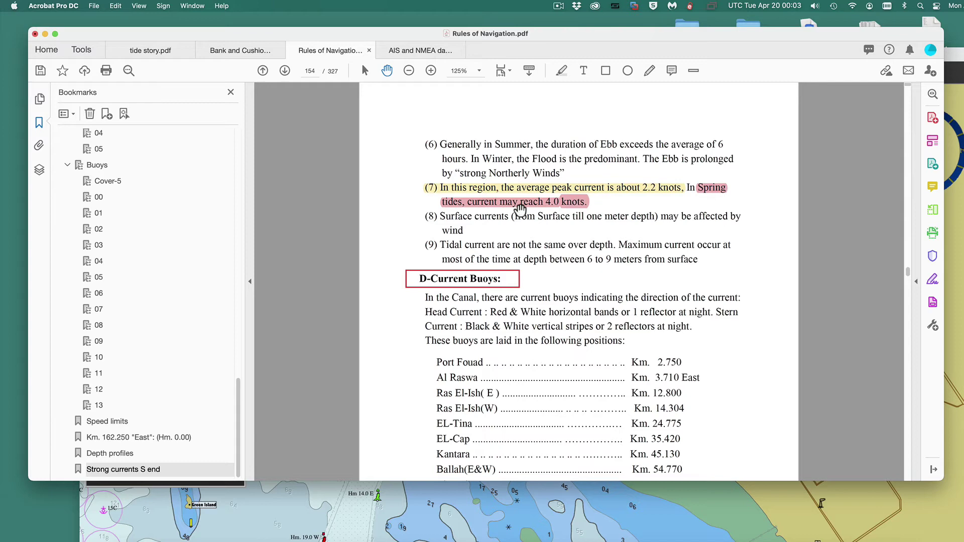
pyautogui.scroll(-6, 594, 205)
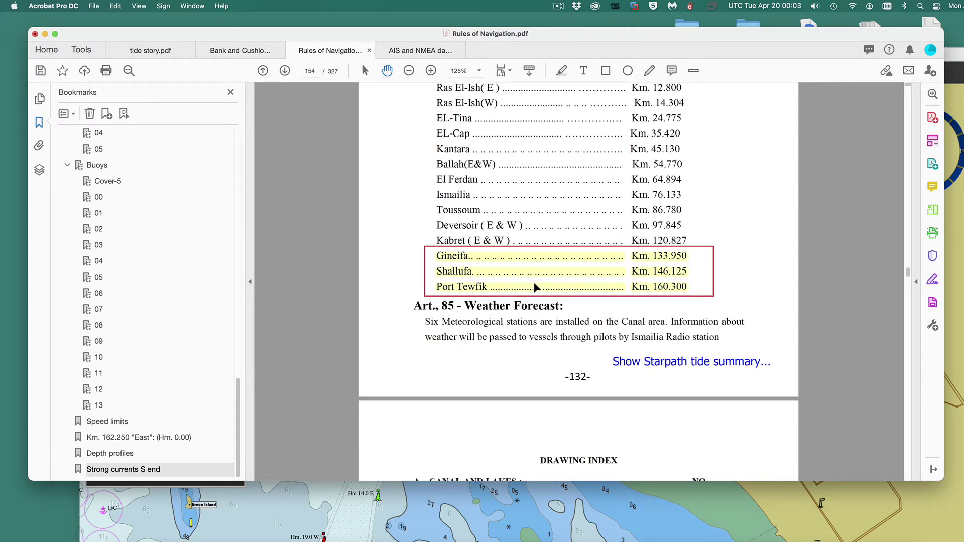
# Move the Acrobat window down out of the way and bring qtVlm's chart forward.
pyautogui.moveTo(562, 39); pyautogui.dragTo(599, 471)
pyautogui.click(601, 282)
pyautogui.scroll(-2, 601, 282)
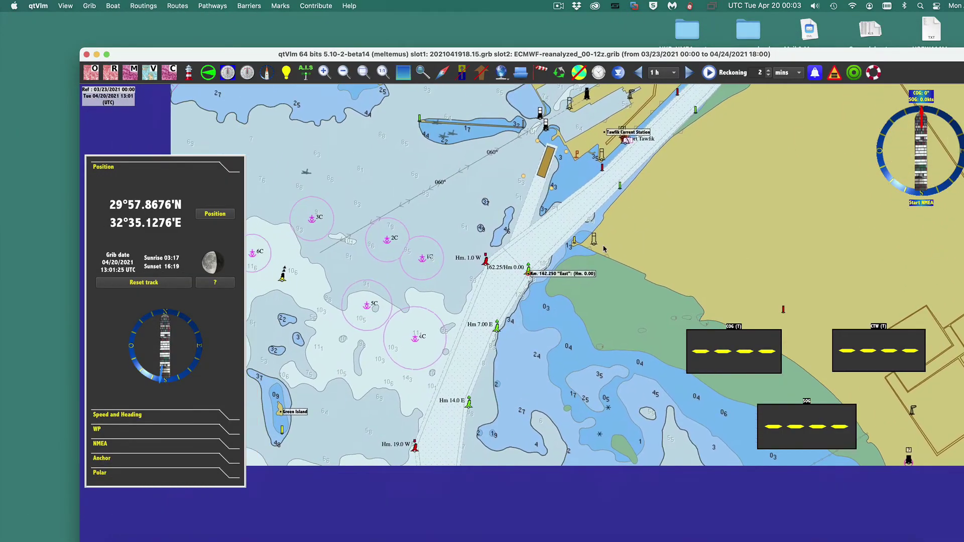
# Show tide stations over the gulf and read the Suez marker: 1.3 m rising, high water 15:11 at 1.4 m.
pyautogui.scroll(-1, 528, 358)
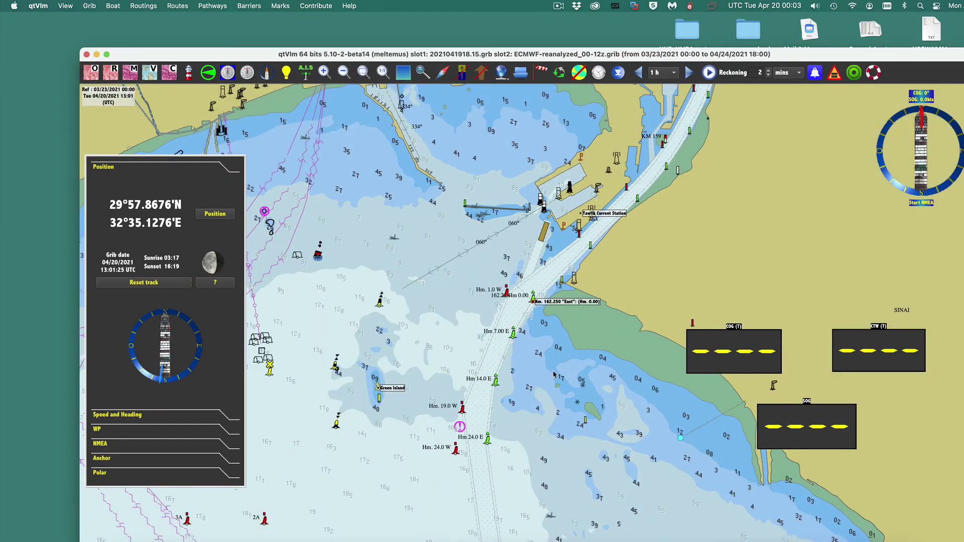
pyautogui.scroll(3, 563, 368)
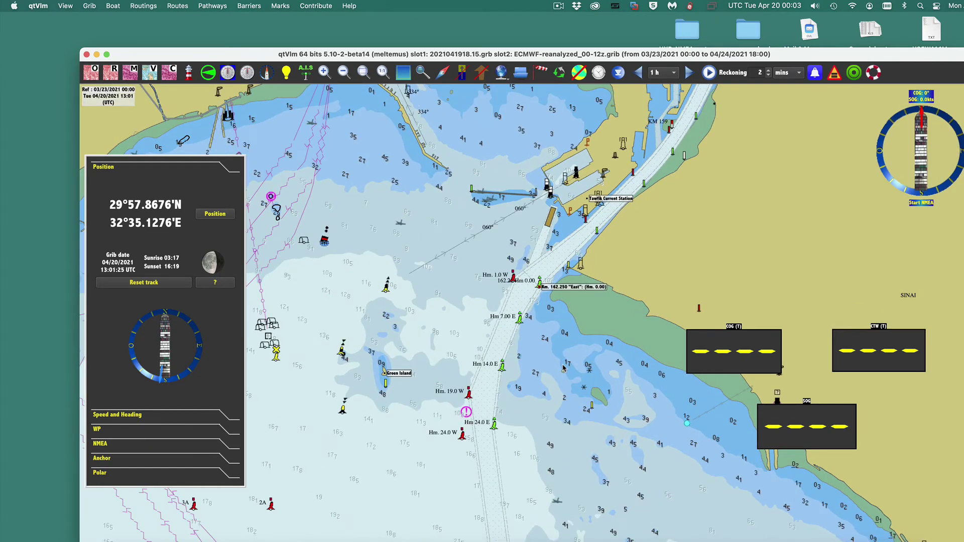
pyautogui.moveTo(557, 350); pyautogui.dragTo(619, 293)
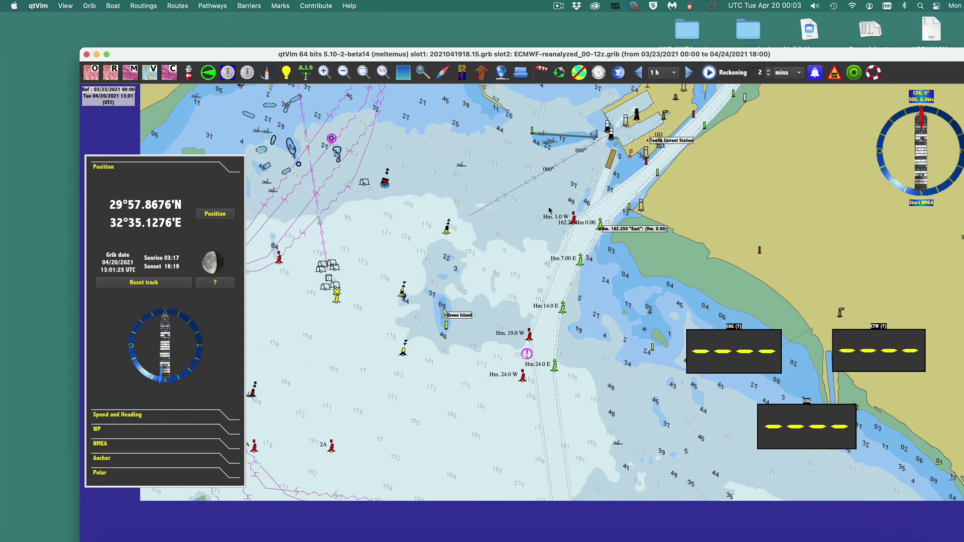
pyautogui.click(461, 73)
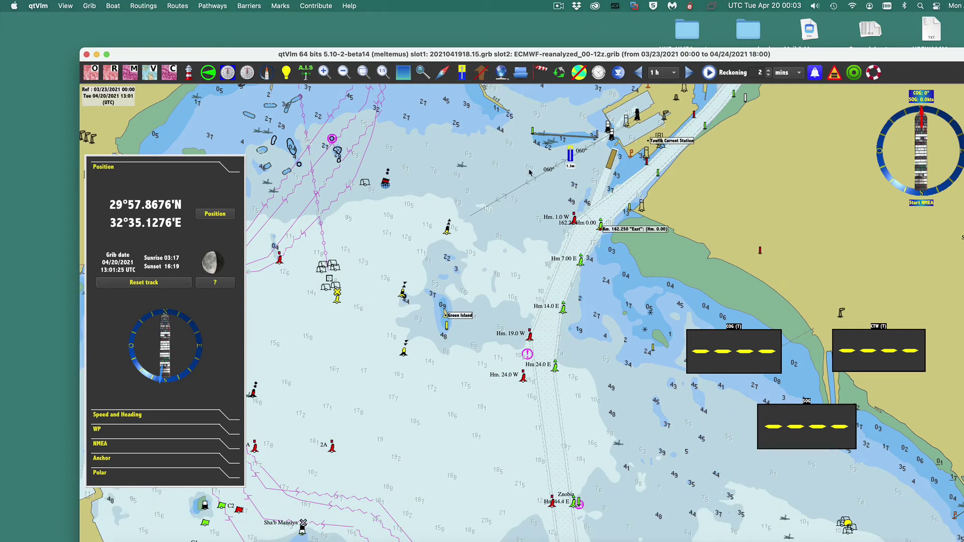
pyautogui.scroll(-3, 517, 246)
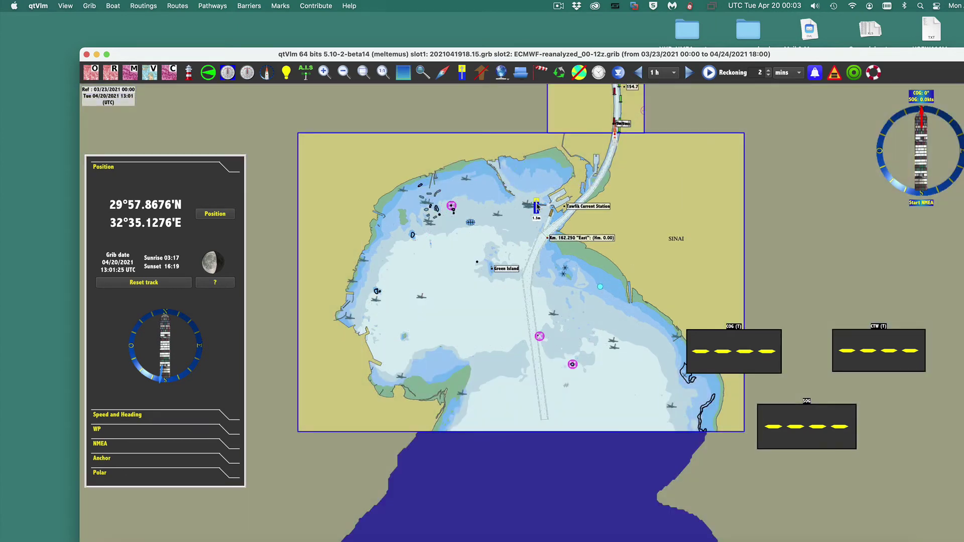
pyautogui.moveTo(537, 206)
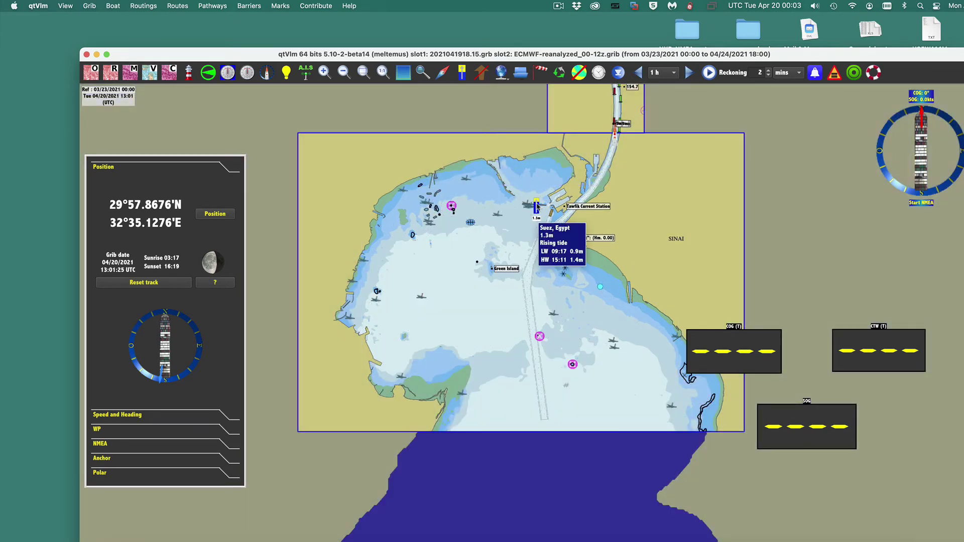
# Open the Suez station's detailed tide graph and step it back several days.
pyautogui.rightClick(536, 216)
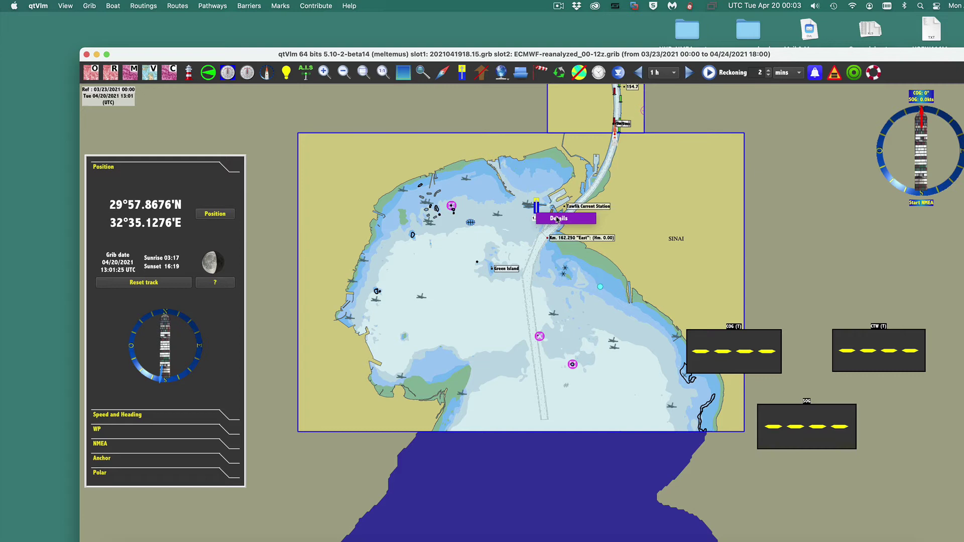
pyautogui.click(552, 219)
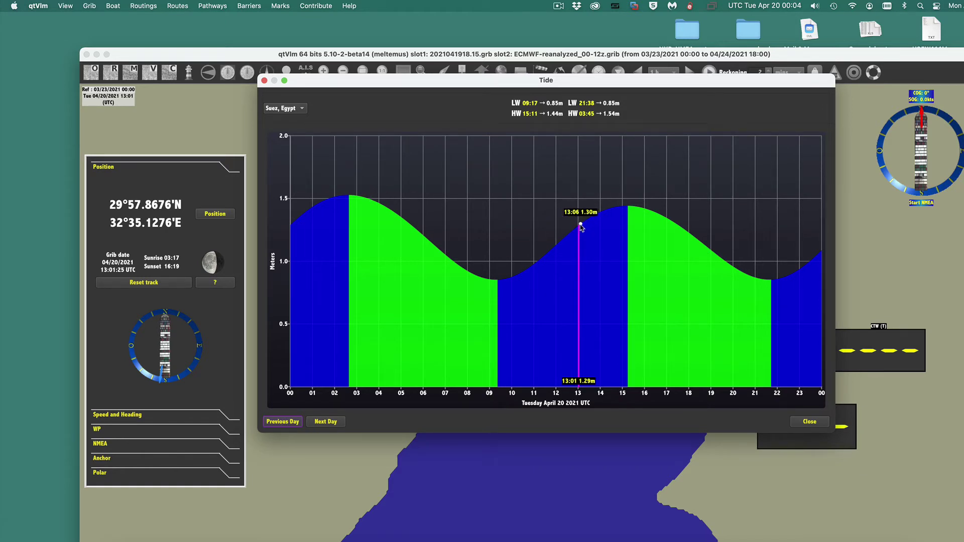
pyautogui.click(281, 422)
pyautogui.click(282, 422)
pyautogui.click(281, 422)
pyautogui.click(282, 422)
pyautogui.click(282, 422)
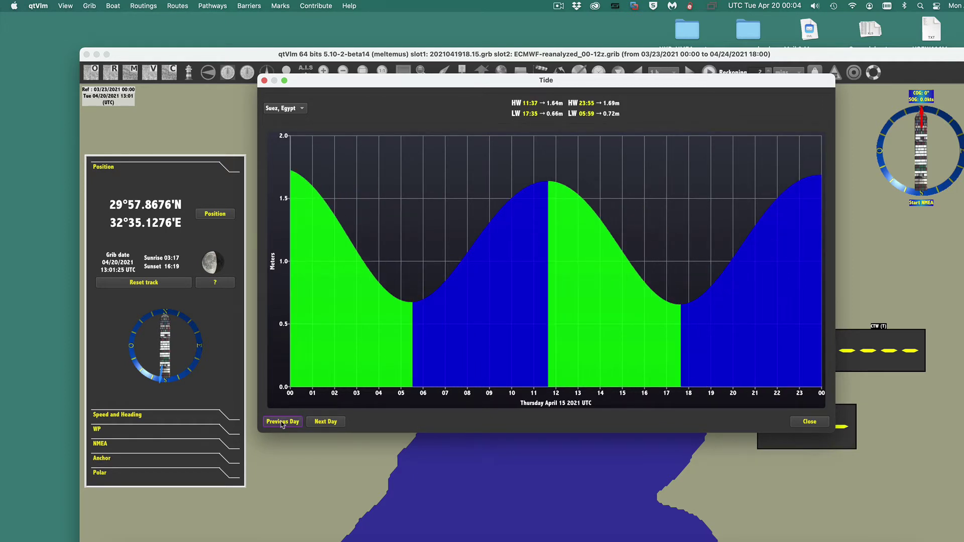
pyautogui.click(282, 421)
pyautogui.click(282, 422)
pyautogui.click(282, 422)
pyautogui.click(281, 422)
pyautogui.click(282, 422)
pyautogui.click(282, 422)
pyautogui.click(282, 421)
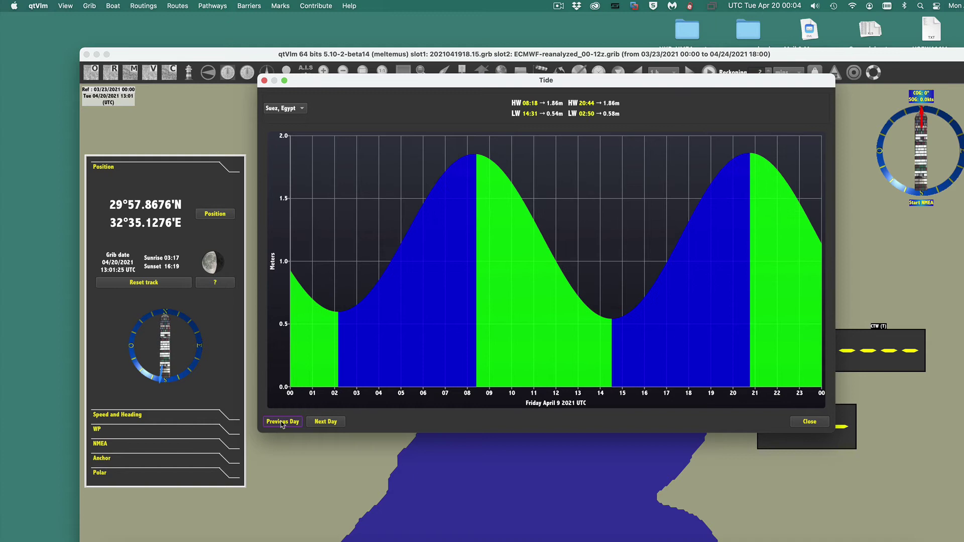
pyautogui.click(281, 422)
pyautogui.click(282, 422)
pyautogui.click(282, 422)
pyautogui.click(282, 422)
pyautogui.click(282, 422)
pyautogui.click(282, 422)
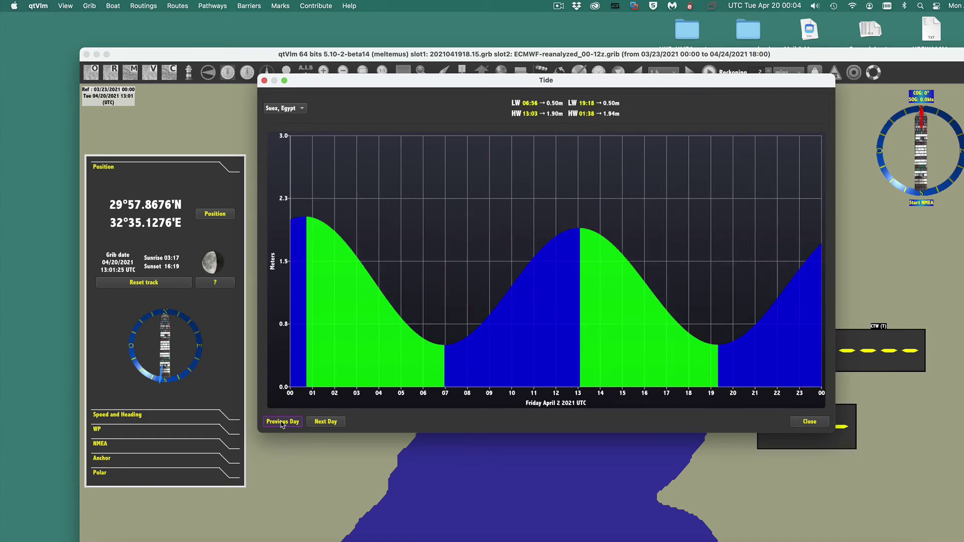
pyautogui.click(282, 421)
pyautogui.click(282, 421)
pyautogui.click(281, 422)
# Bring the graph to Tuesday March 23, check its first high-water peak, then close it.
pyautogui.click(282, 422)
pyautogui.click(282, 422)
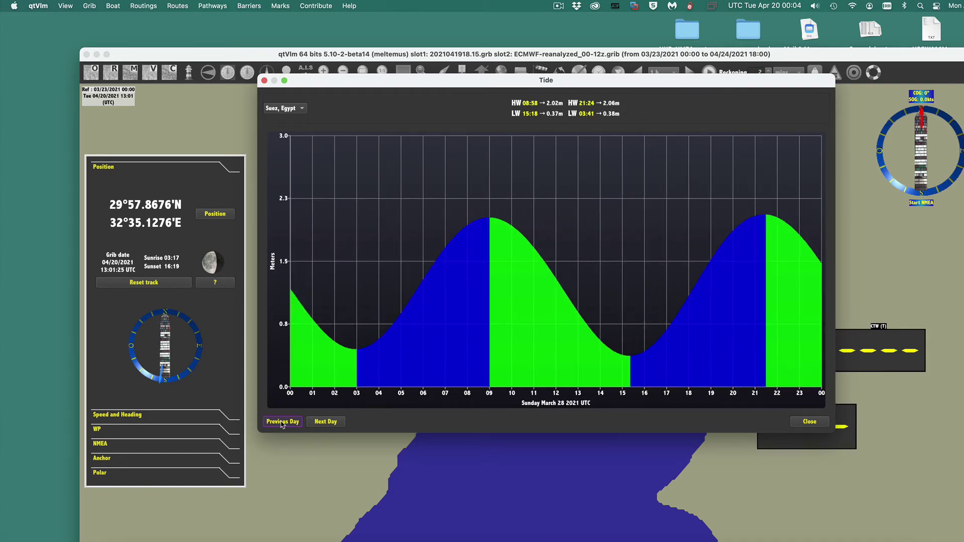
pyautogui.click(281, 422)
pyautogui.click(282, 422)
pyautogui.click(282, 422)
pyautogui.click(282, 421)
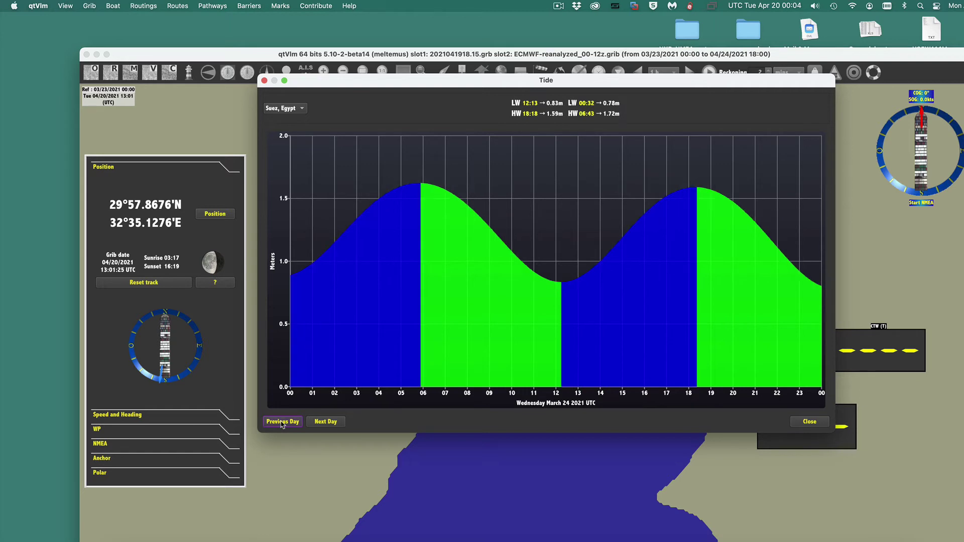
pyautogui.click(281, 422)
pyautogui.moveTo(400, 190)
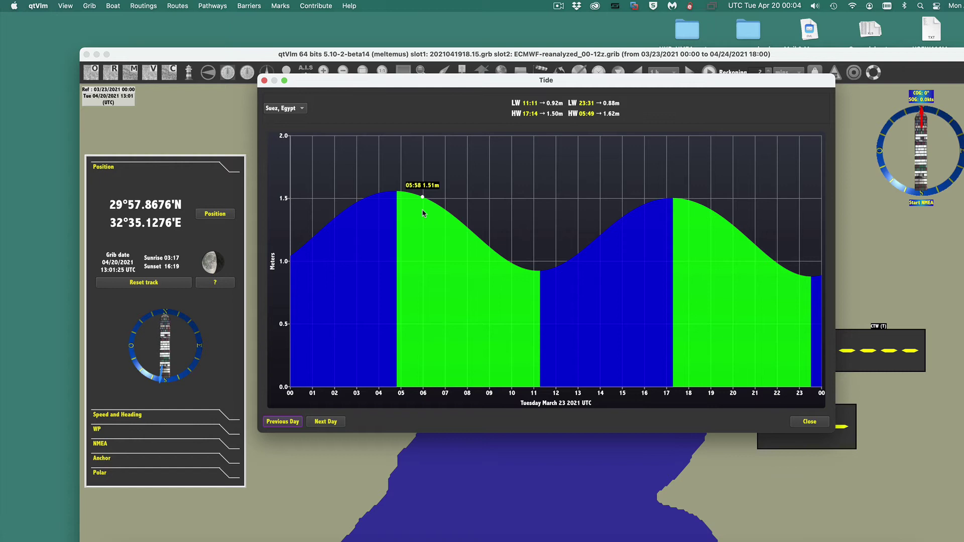
pyautogui.click(264, 80)
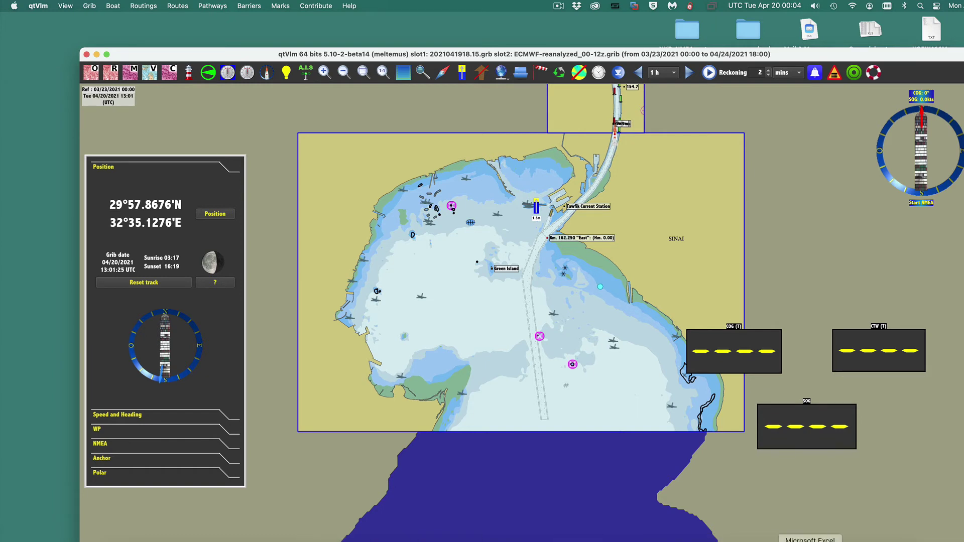
# Maximize the Acrobat window and switch to the tide story.pdf document.
pyautogui.click(711, 541)
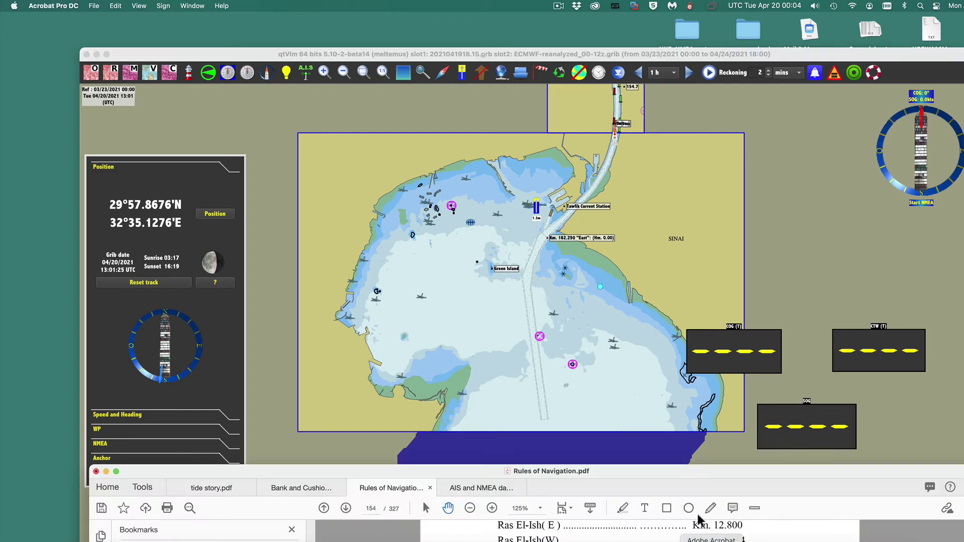
pyautogui.doubleClick(672, 472)
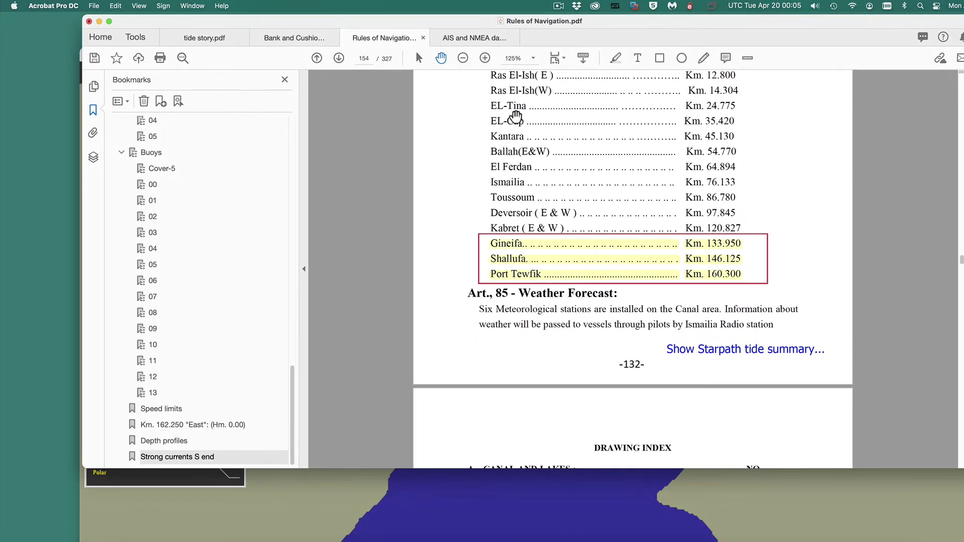
pyautogui.click(211, 40)
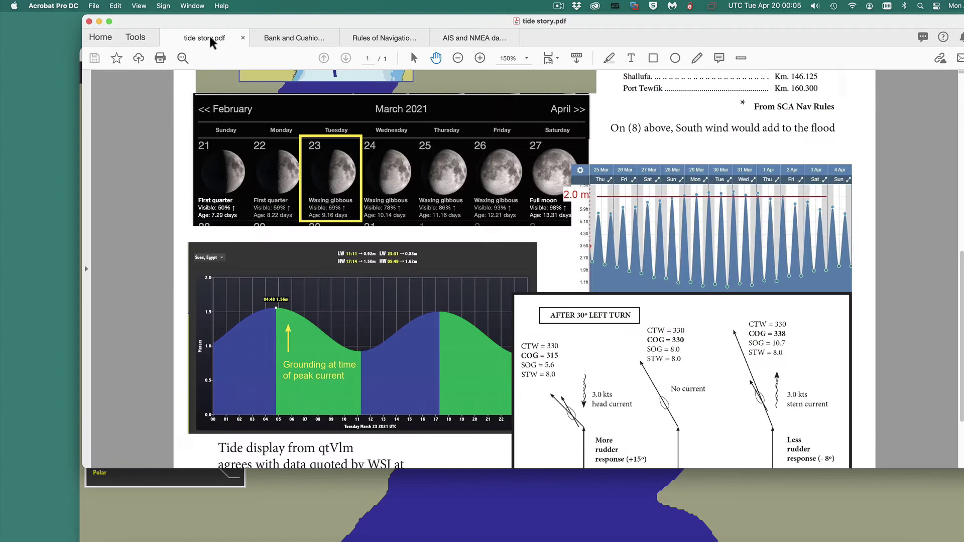
# Scroll to the March 2021 moon calendar marking the 23rd and the grounding tide plot.
pyautogui.scroll(10, 441, 235)
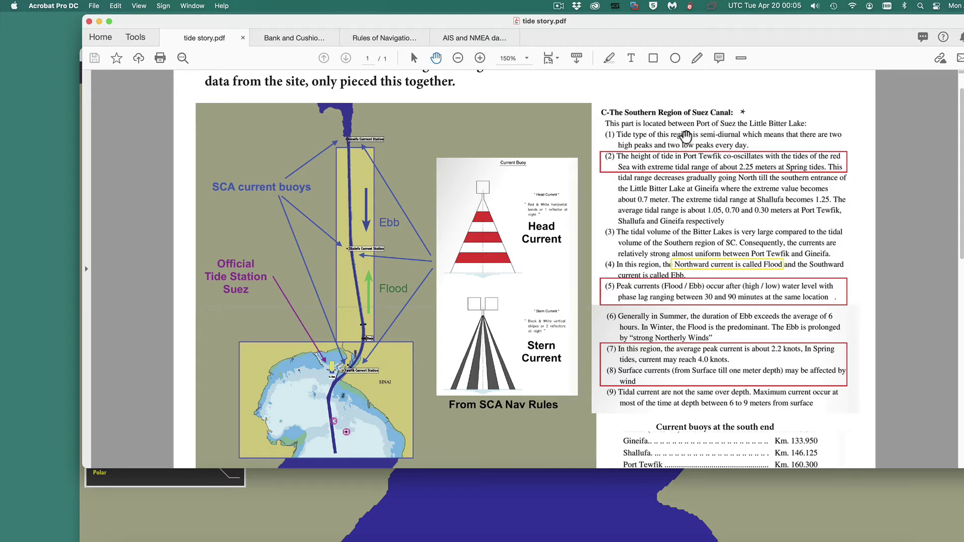
pyautogui.scroll(-2, 728, 354)
pyautogui.scroll(-5, 731, 355)
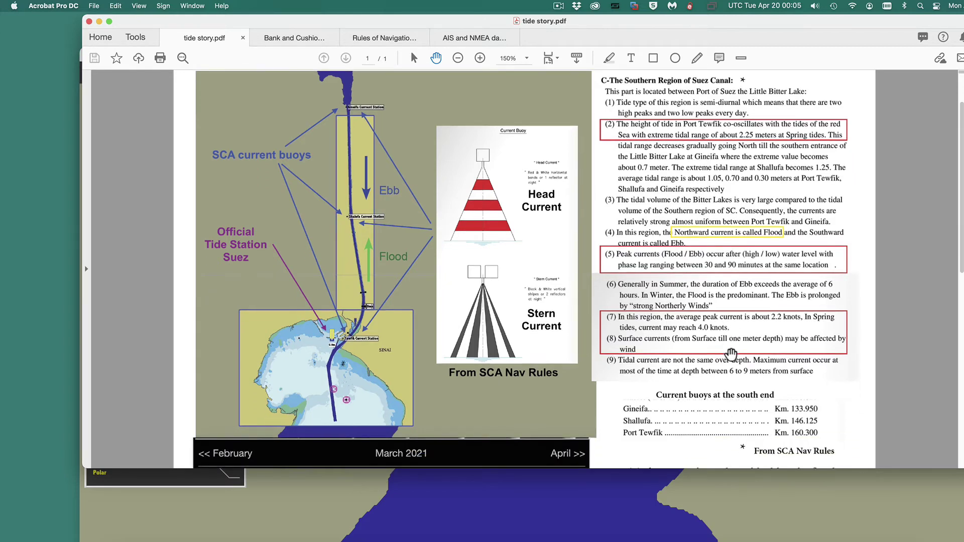
pyautogui.scroll(5, 730, 354)
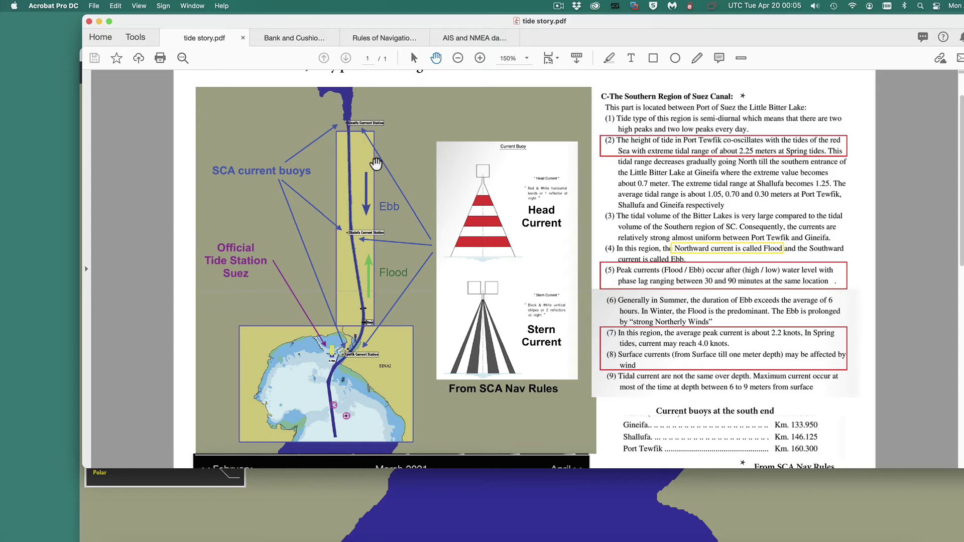
pyautogui.moveTo(405, 394); pyautogui.dragTo(440, 257)
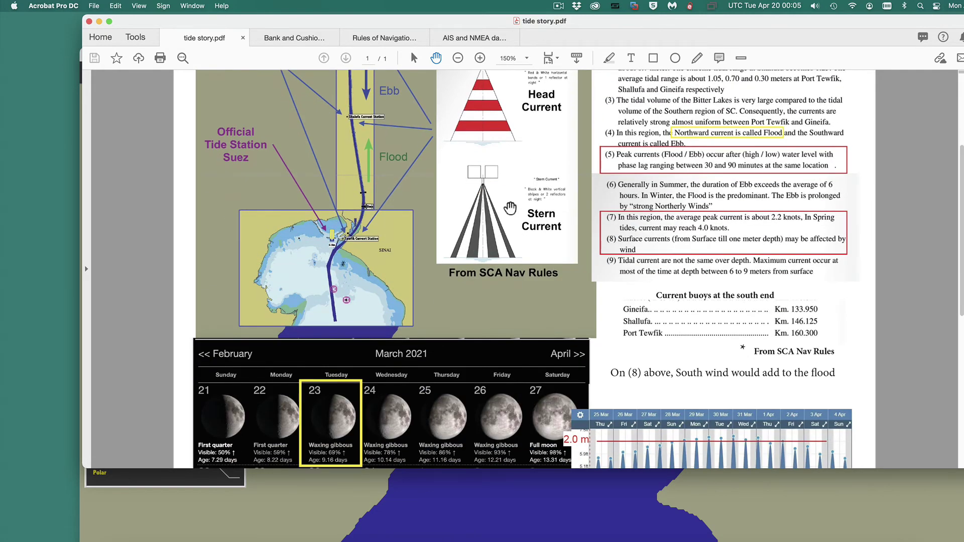
pyautogui.scroll(4, 537, 142)
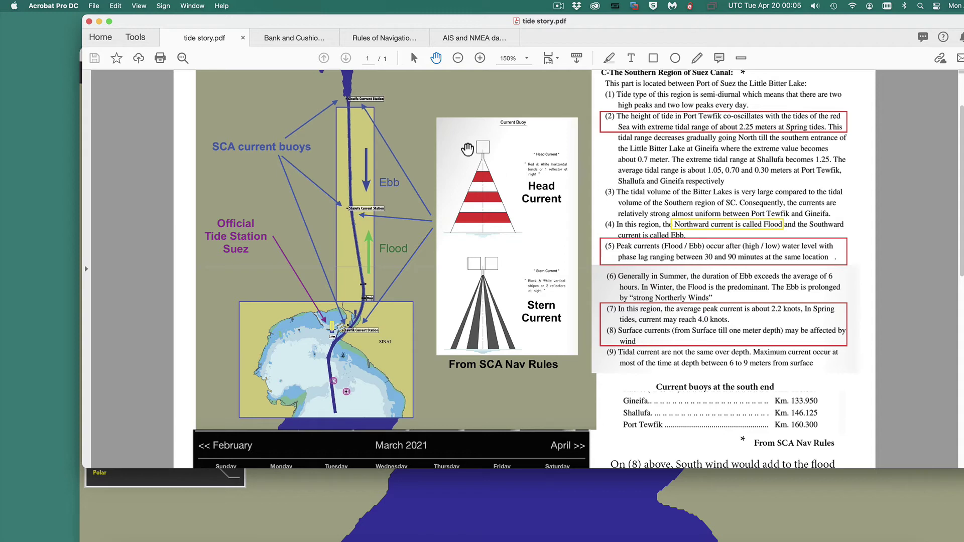
pyautogui.scroll(-3, 520, 257)
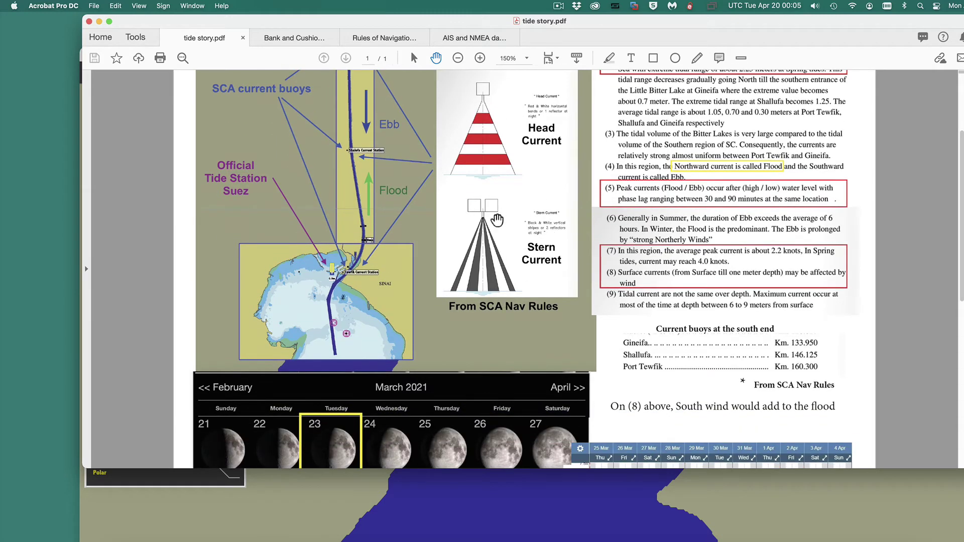
pyautogui.scroll(-8, 508, 241)
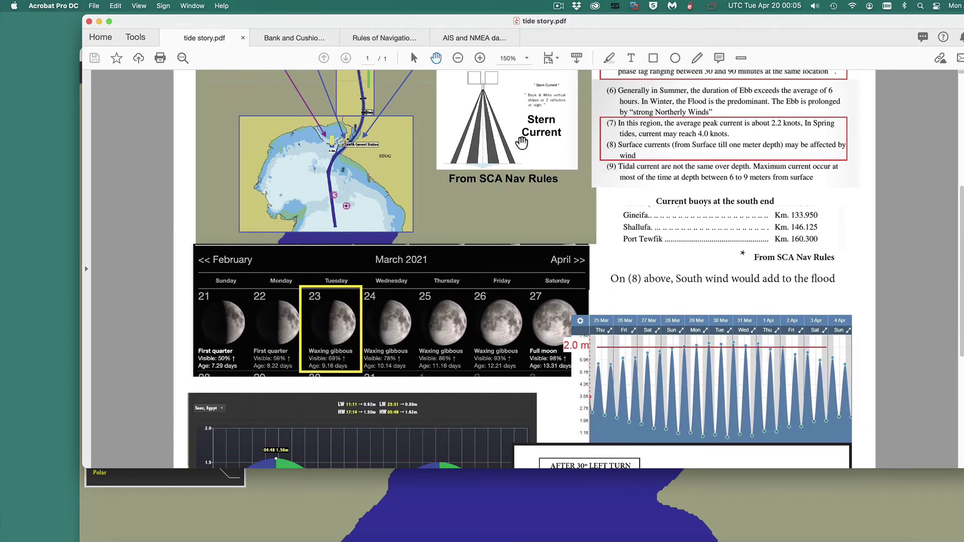
pyautogui.scroll(-2, 455, 328)
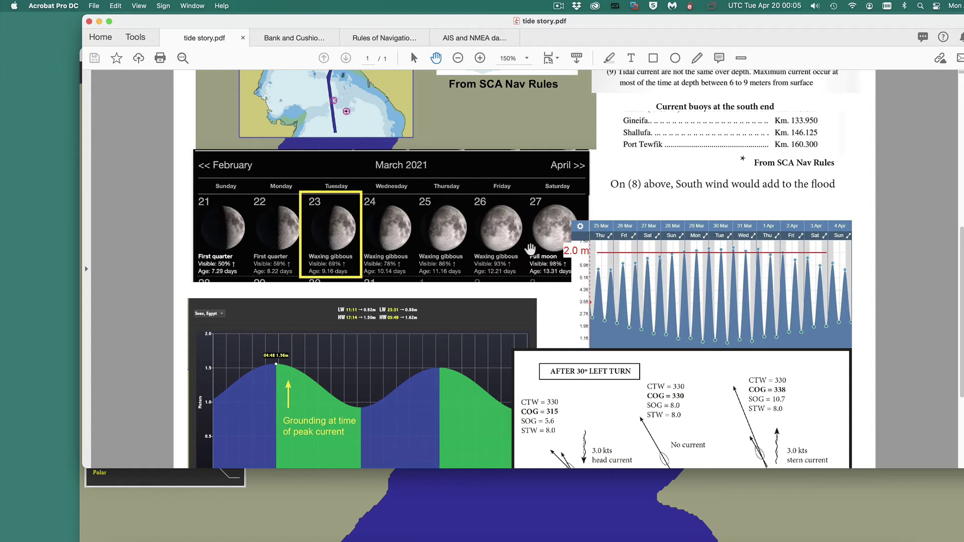
# Scroll tide story.pdf down to the 'Tide display from qtVlm' caption and 'View in qtVlm' link.
pyautogui.scroll(-3, 532, 246)
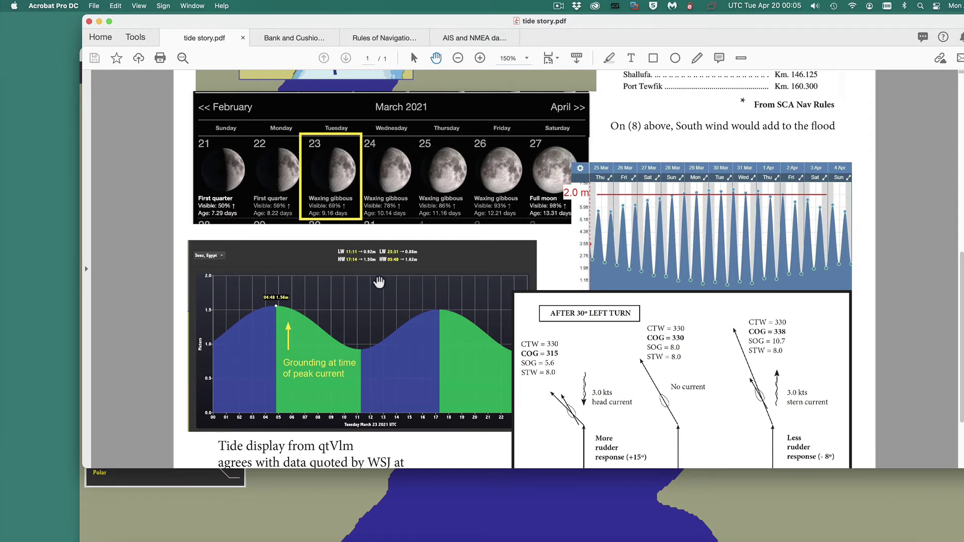
pyautogui.scroll(-3, 420, 291)
pyautogui.scroll(-6, 421, 292)
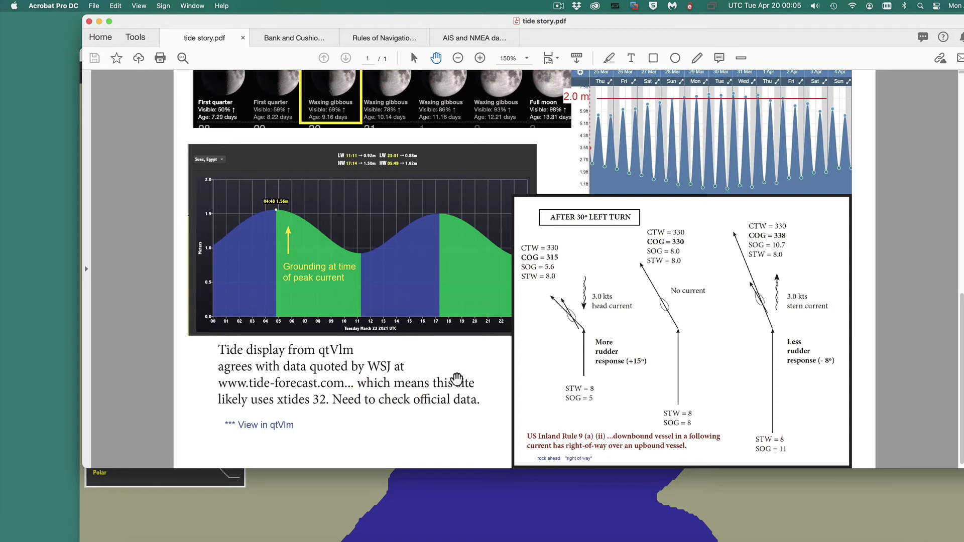
pyautogui.scroll(-1, 454, 372)
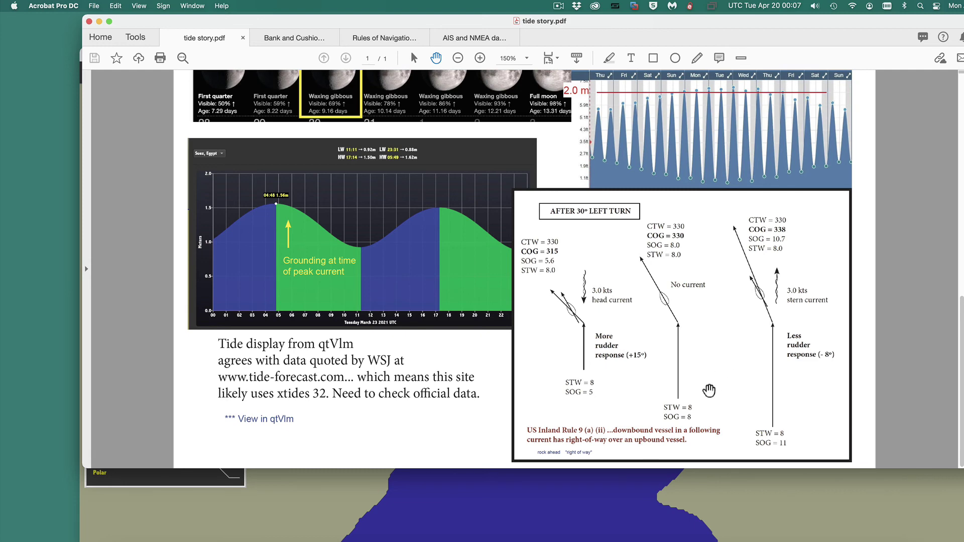
pyautogui.scroll(2, 733, 382)
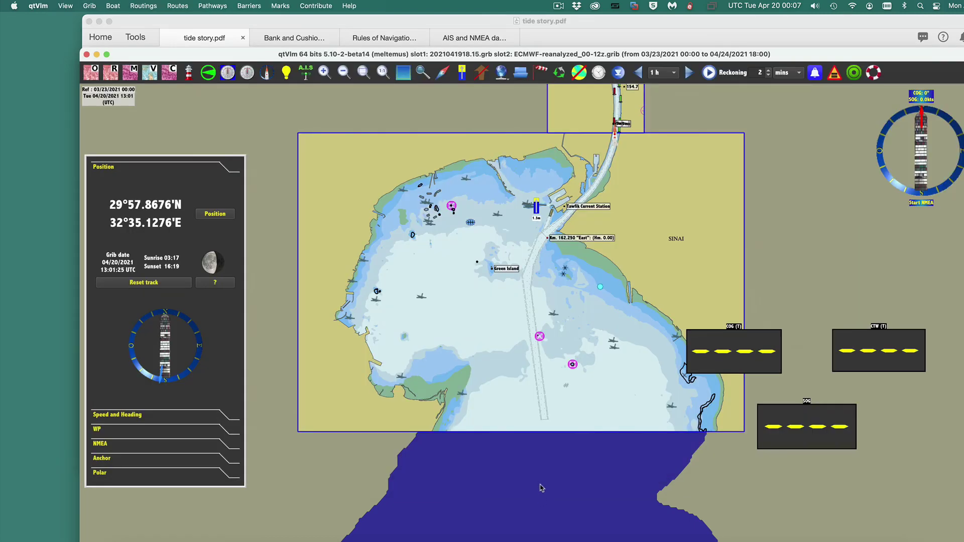
# Bring qtVlm forward and zoom into Suez Bay around Tawfik Current Station, panning north.
pyautogui.click(541, 498)
pyautogui.scroll(2, 547, 279)
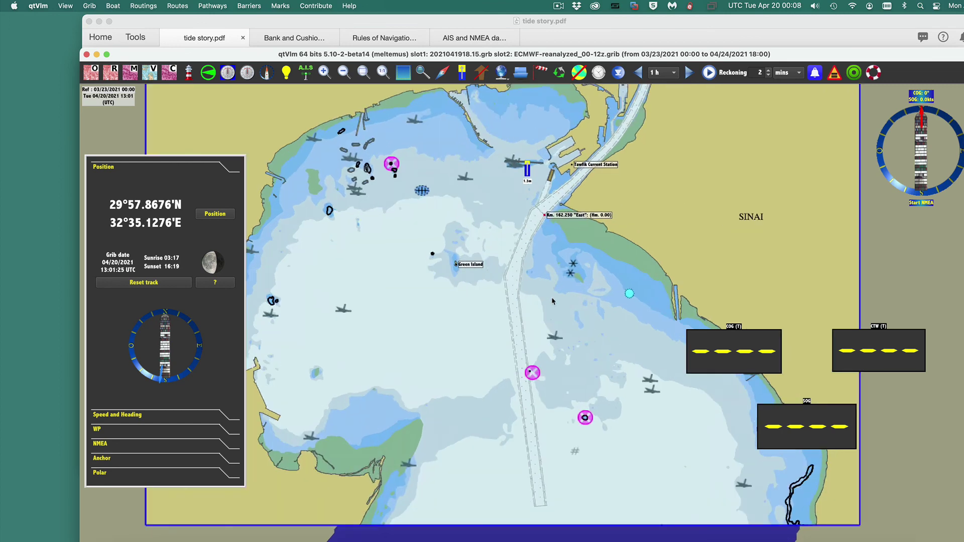
pyautogui.press('Right')
pyautogui.press('Up')
pyautogui.press('Up')
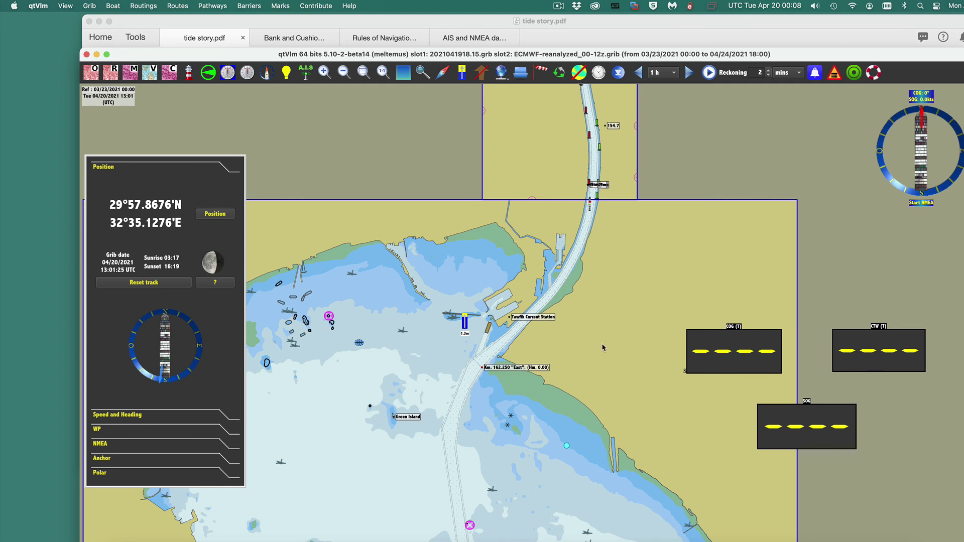
pyautogui.scroll(-1, 542, 171)
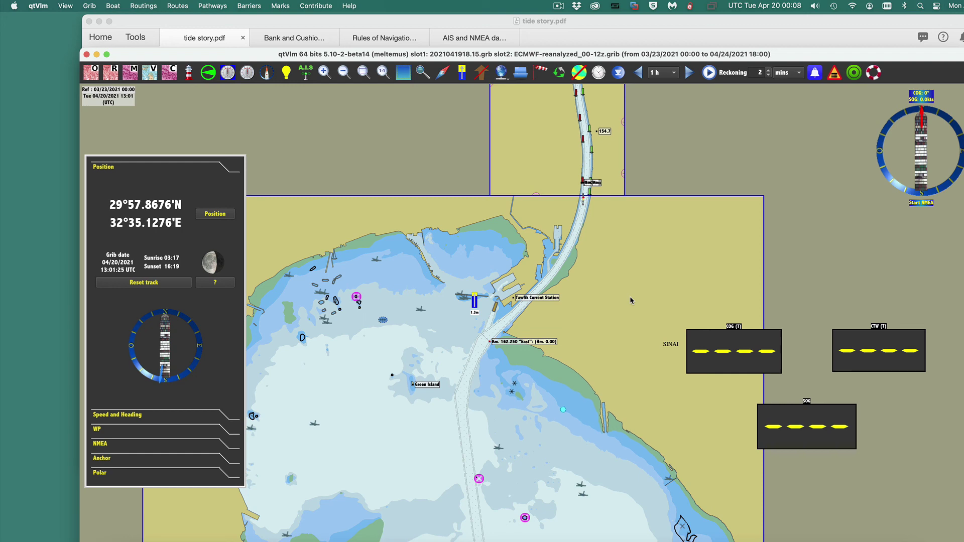
# Adjust the zoom so the chart reaches north up the canal to the km 151 grounding marker.
pyautogui.scroll(-3, 630, 297)
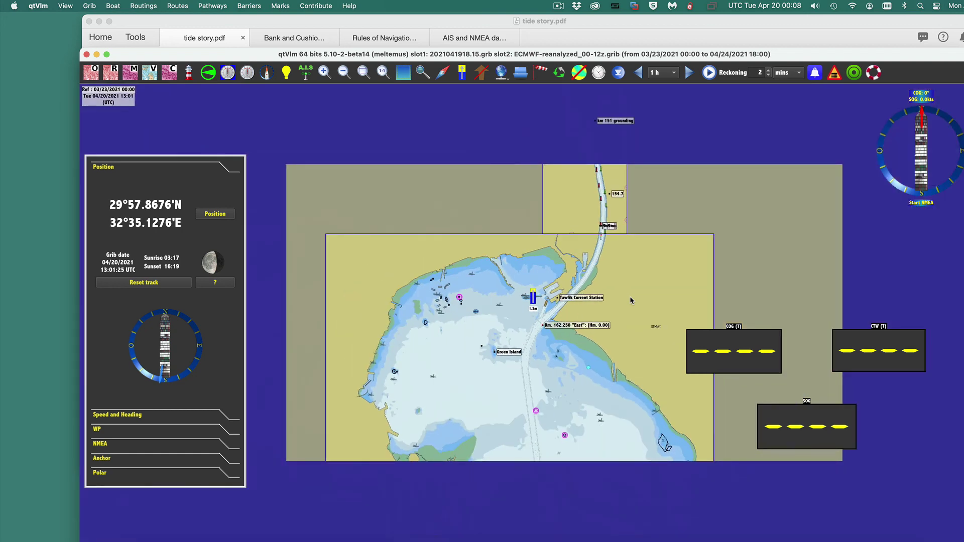
pyautogui.scroll(2, 629, 299)
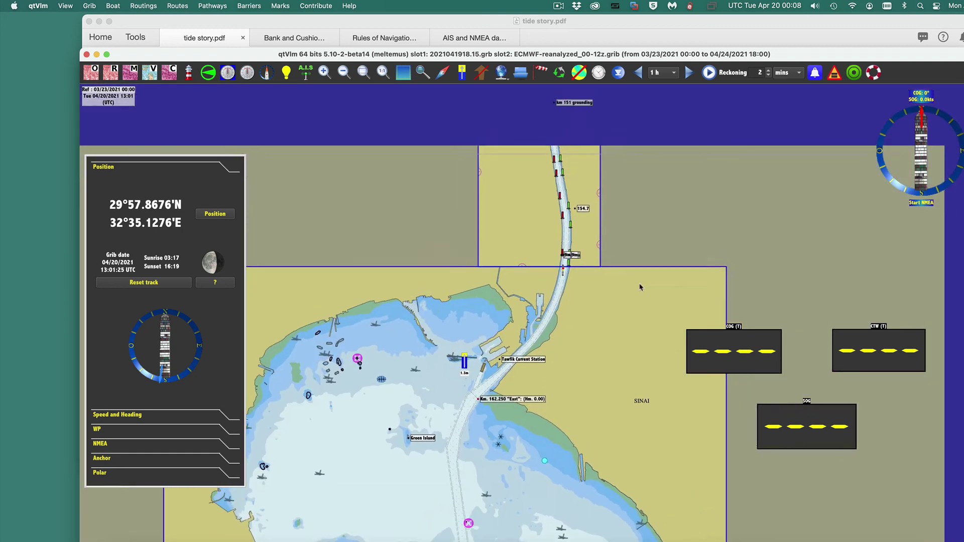
pyautogui.scroll(3, 640, 287)
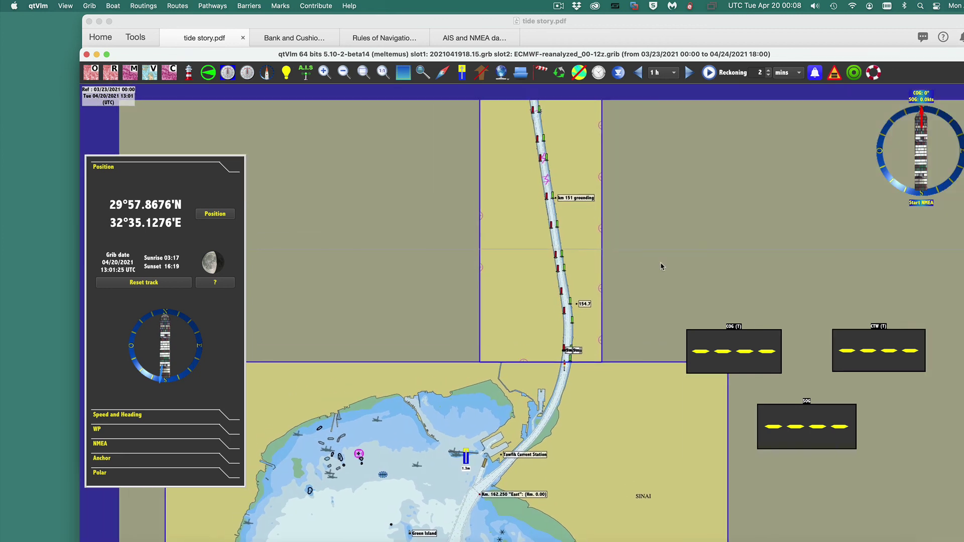